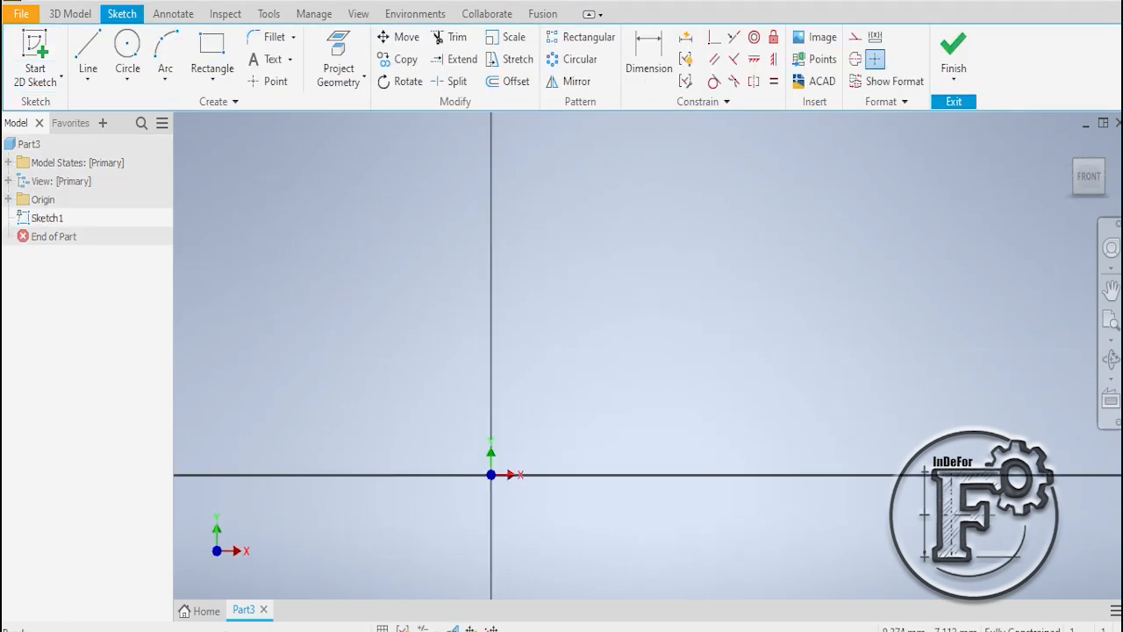
- Consult the lever exercise drawing in the PDF and draw a 16 mm diameter circle centred on the sketch origin
left_click(702, 631)
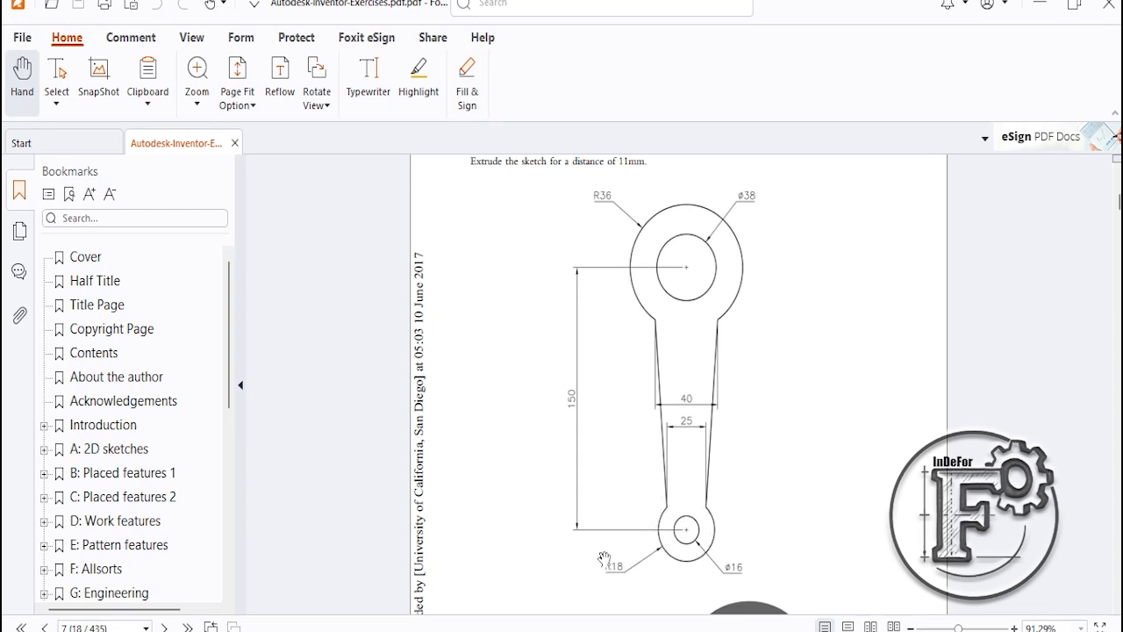
left_click(707, 631)
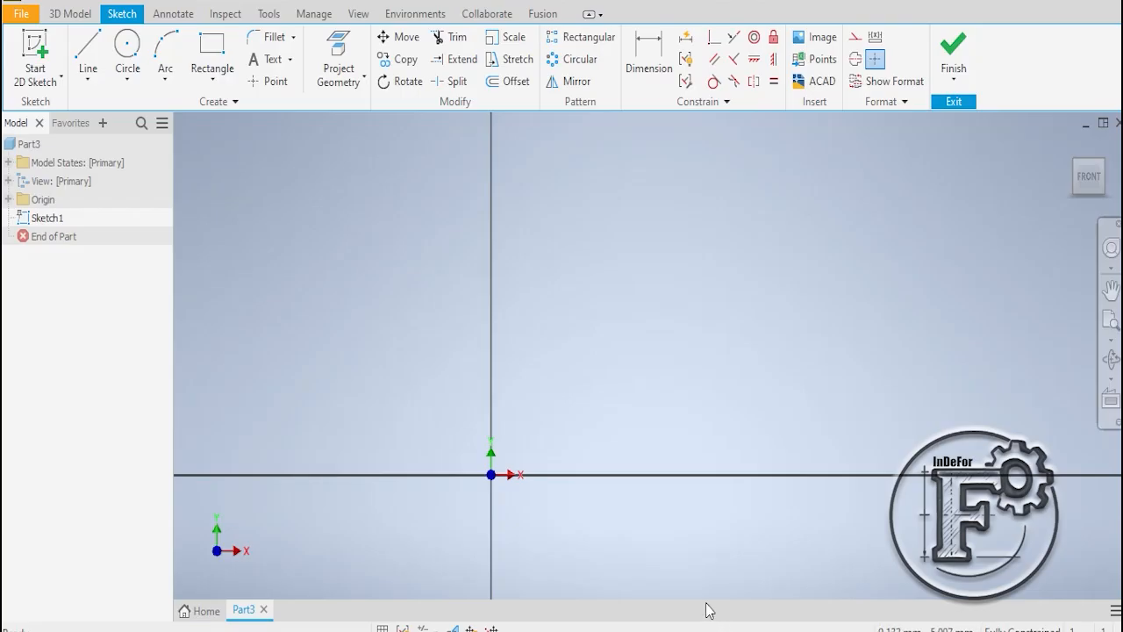
left_click(127, 48)
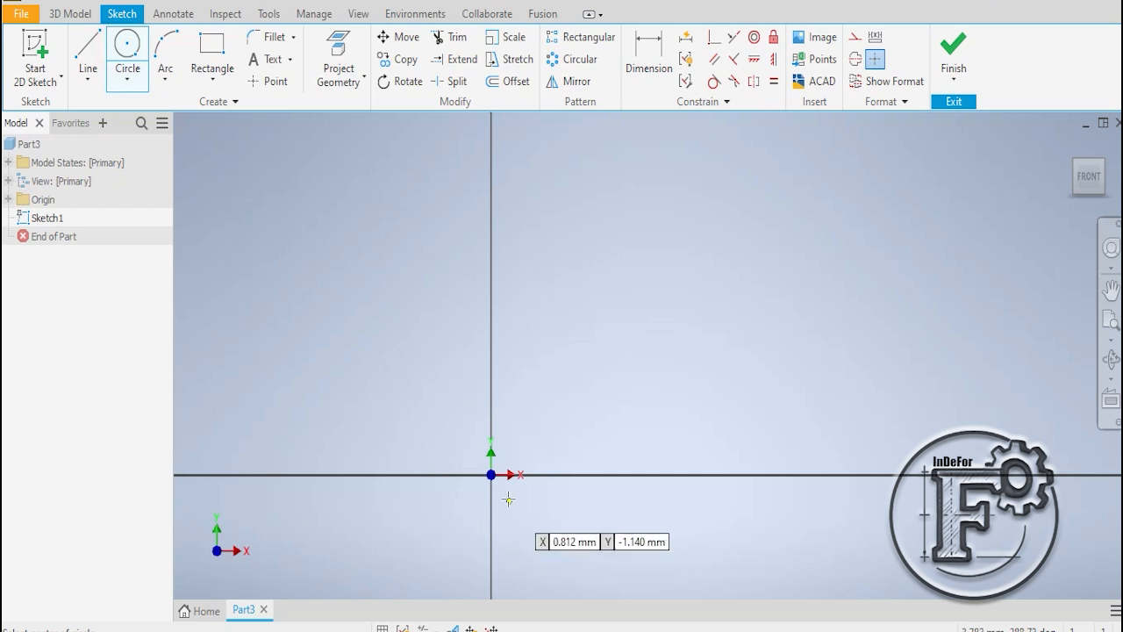
left_click(491, 475)
type("16")
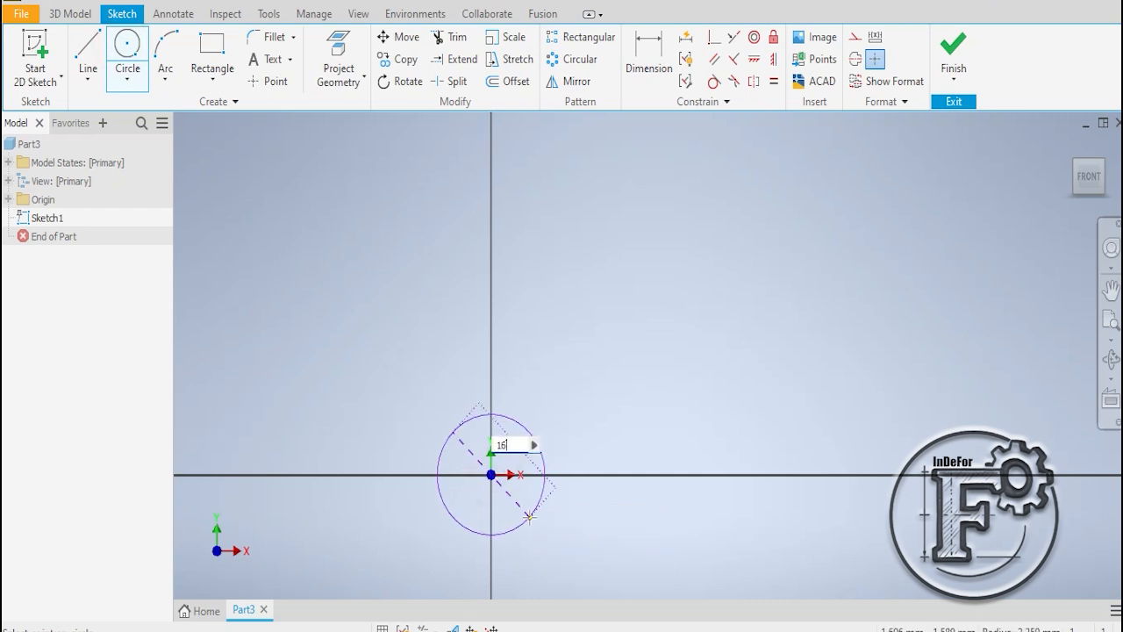
key("Return")
- Draw a 36 mm diameter circle around the 16 mm circle, centred on the origin
scroll(529, 518, "down", 4)
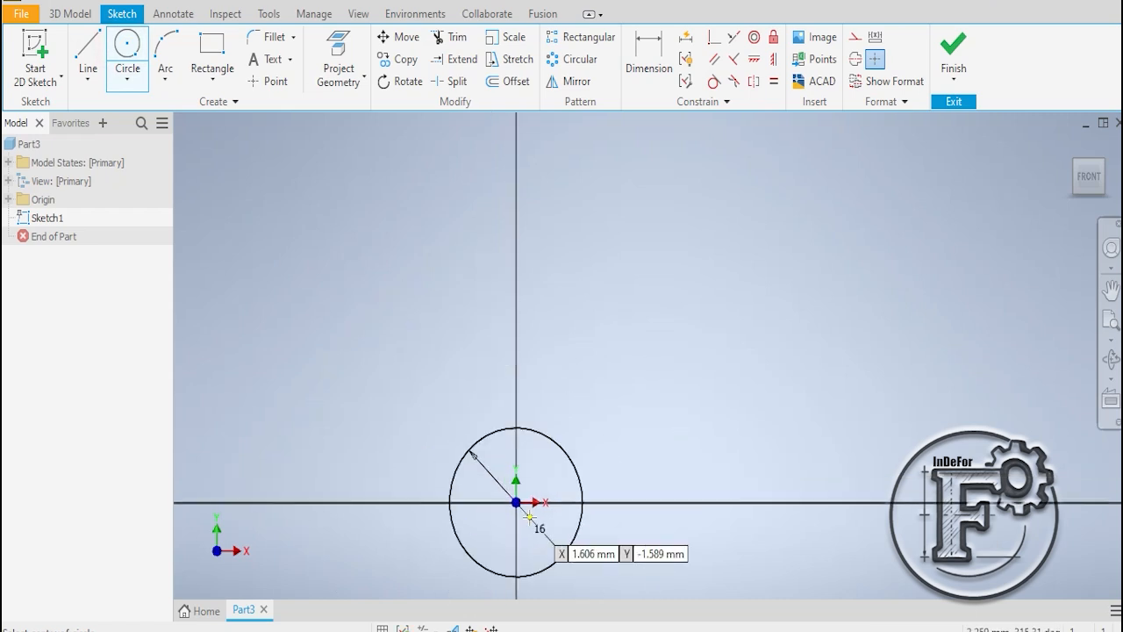
left_click(516, 502)
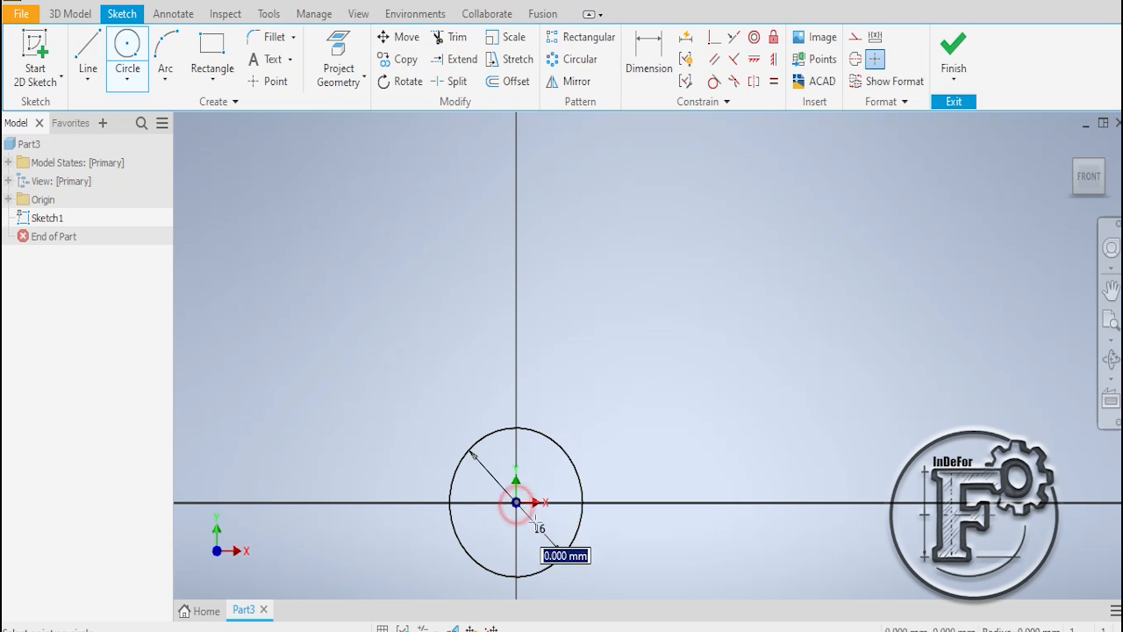
type("18*2")
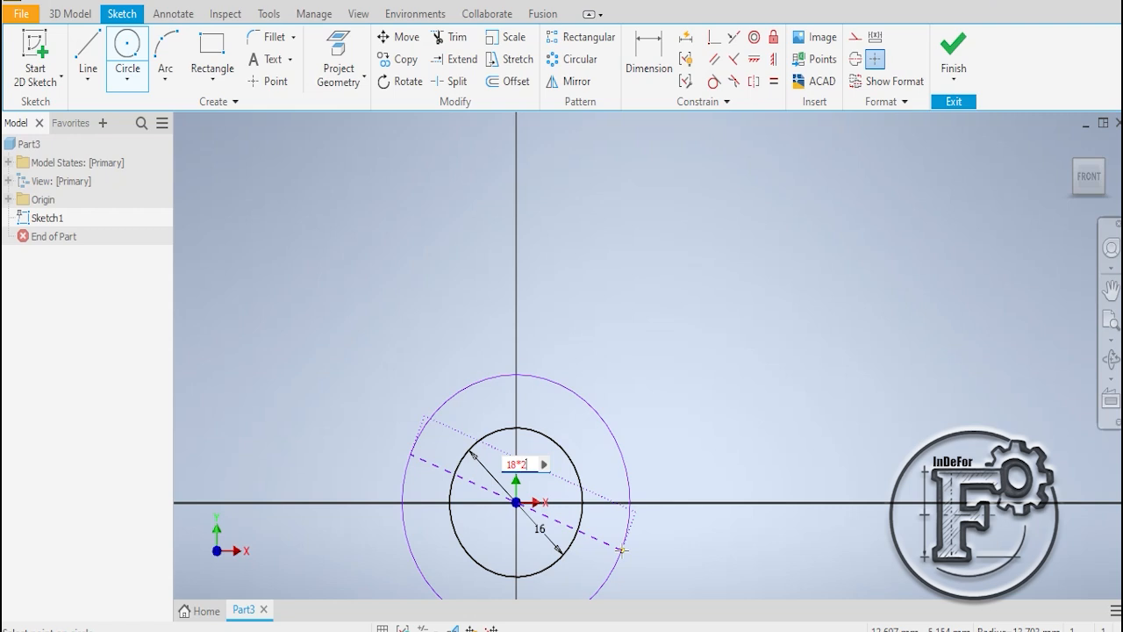
key("Return")
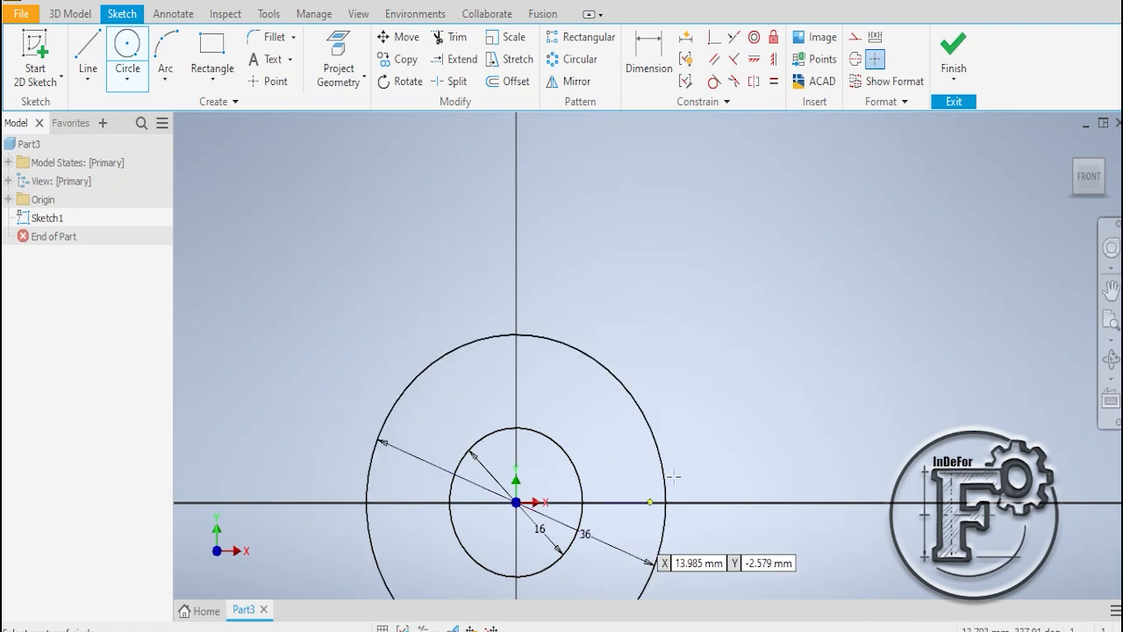
right_click(734, 375)
left_click(797, 376)
- Move the 36 mm and 16 mm diameter labels outside the two circles, one to each lower side
scroll(681, 558, "down", 3)
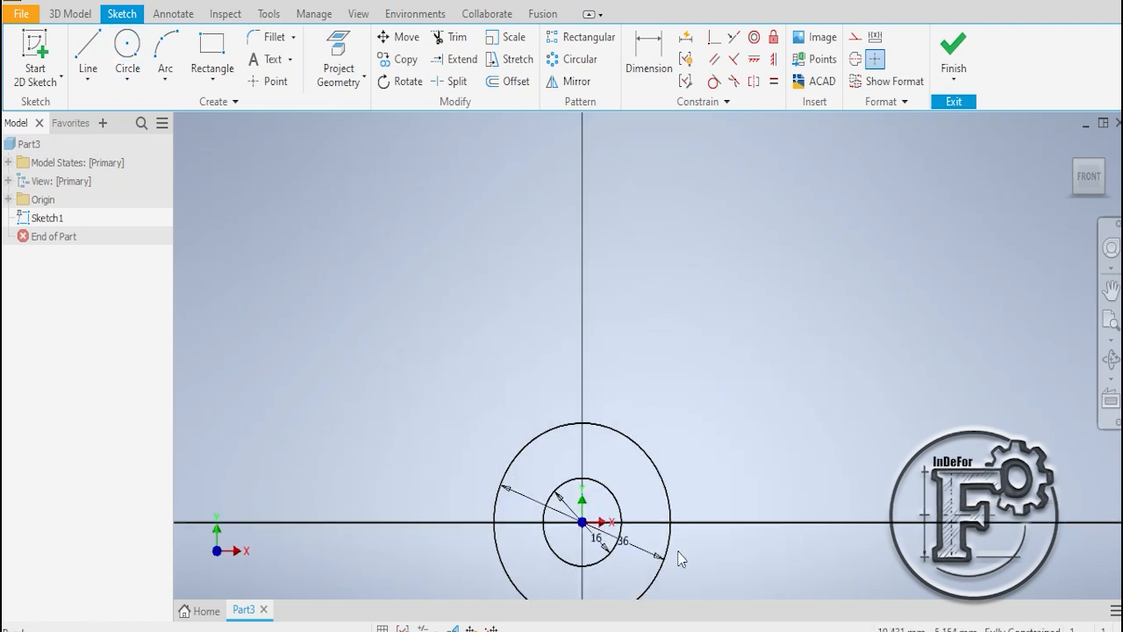
middle_click_drag(678, 551, 659, 466)
left_click_drag(604, 456, 711, 509)
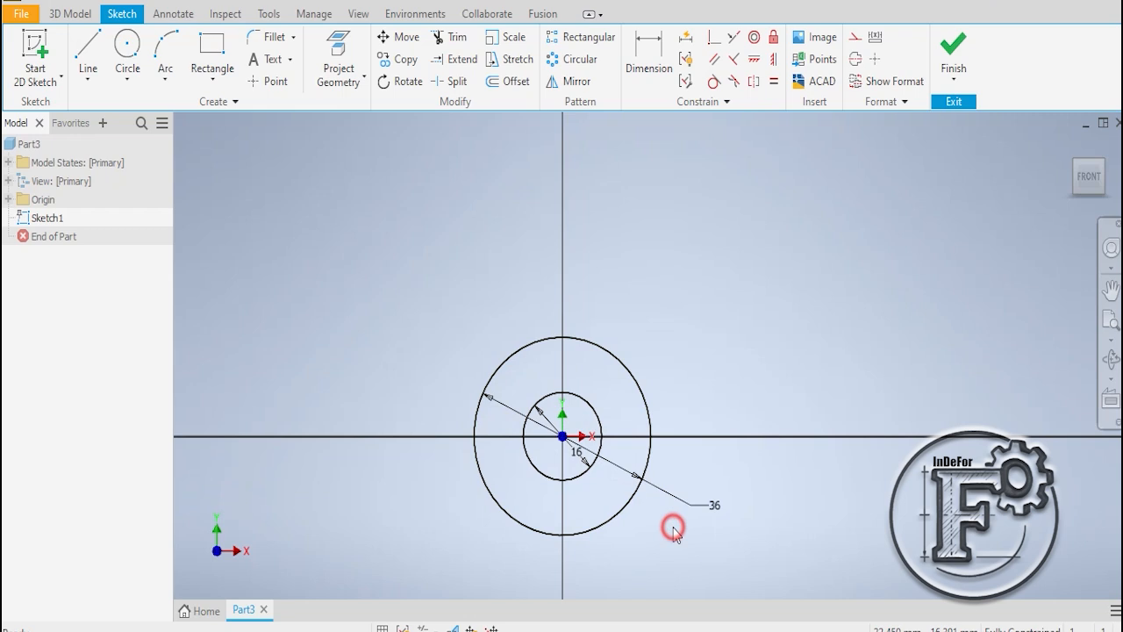
left_click(574, 451)
left_click_drag(577, 451, 446, 539)
- Draw a 38 mm diameter circle centred on the vertical axis, about 50 mm above the origin
left_click(665, 628)
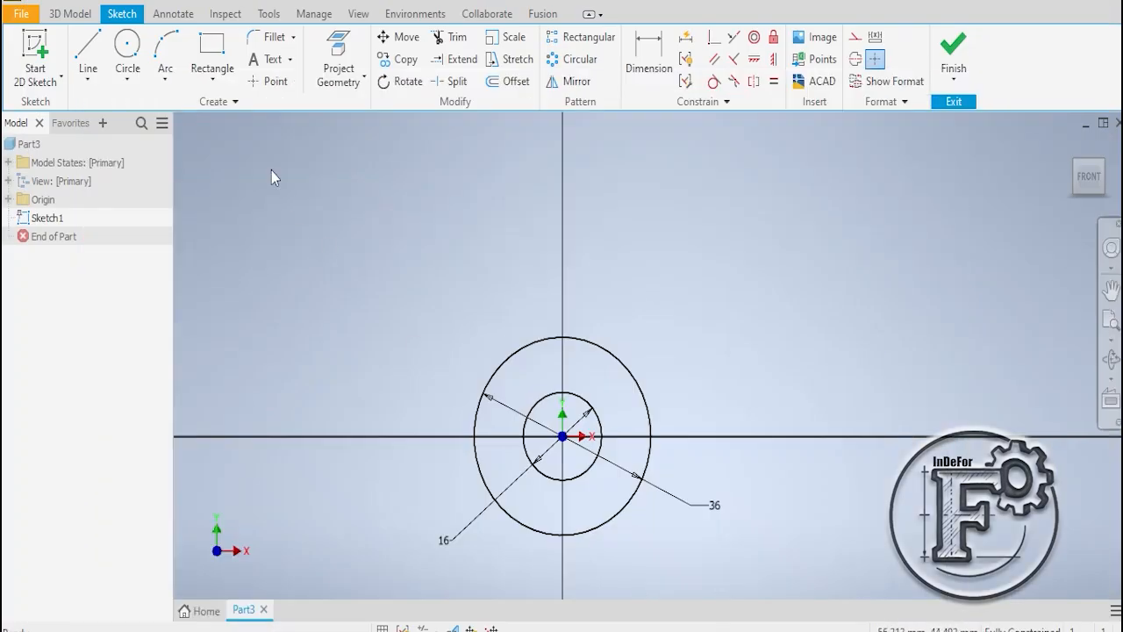
left_click(127, 48)
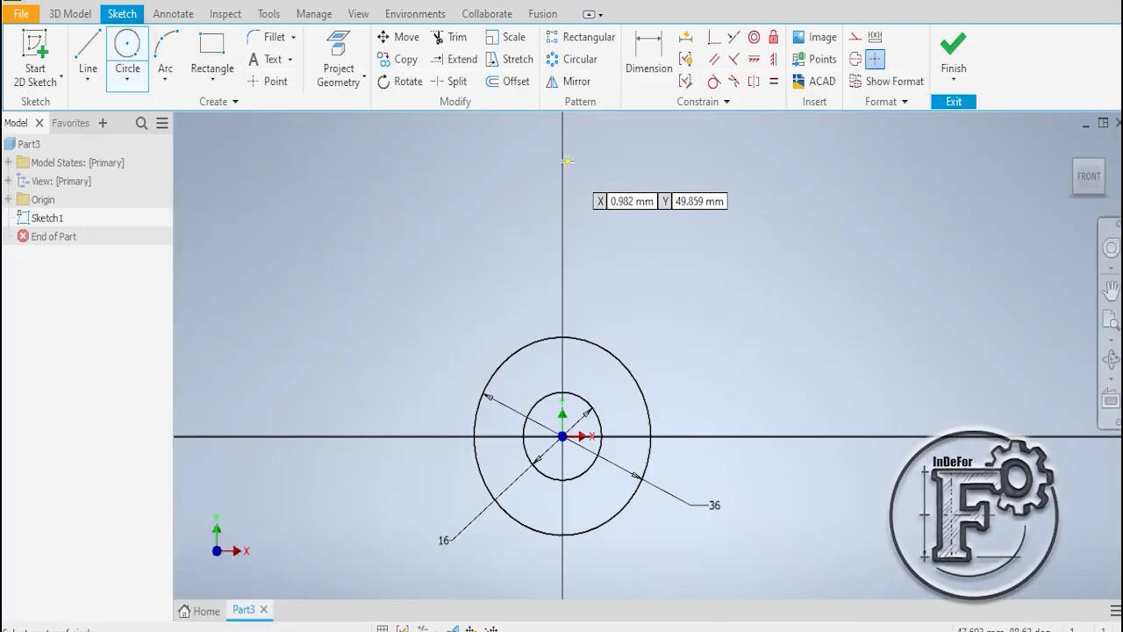
left_click(563, 166)
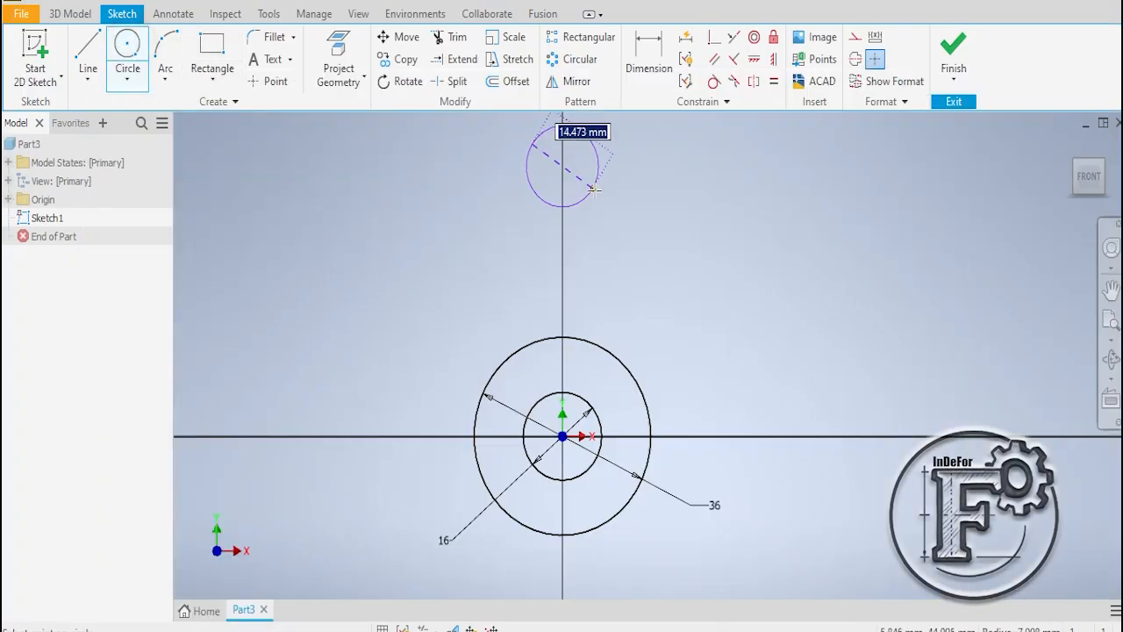
type("38")
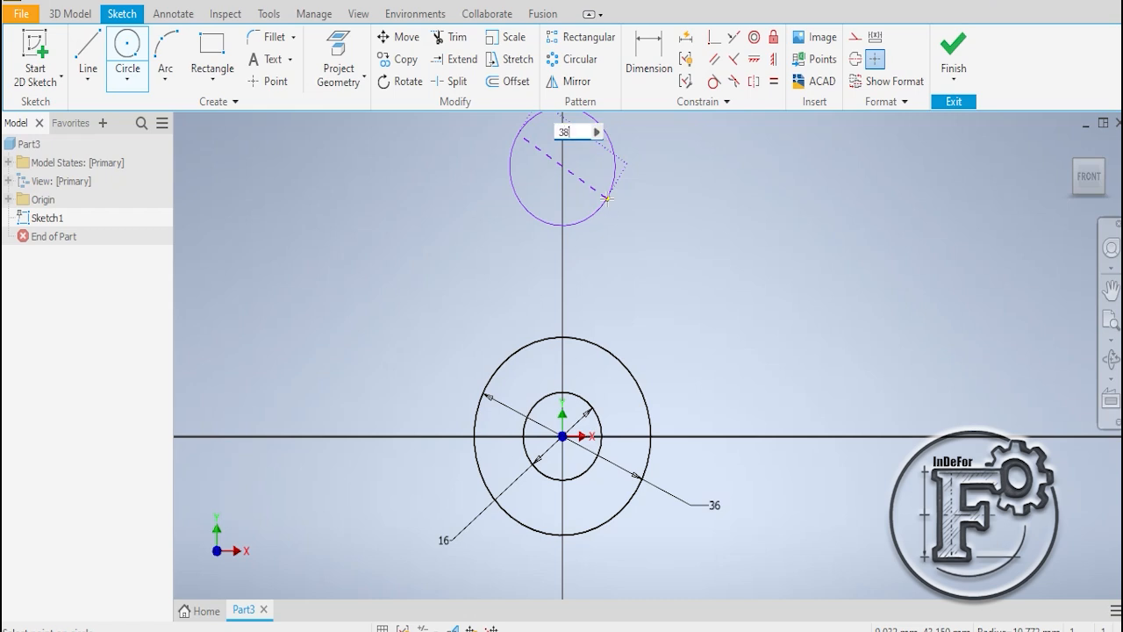
key("Return")
- Draw a circle concentric with the 38 mm circle, entering its diameter as 36*2
scroll(692, 203, "down", 3)
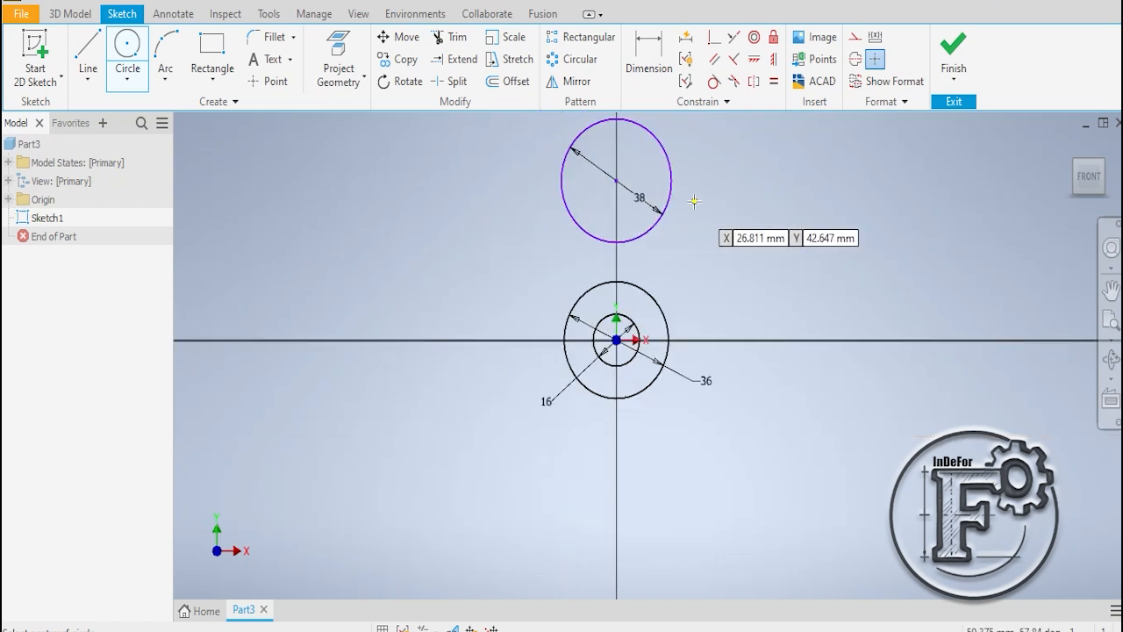
left_click(617, 181)
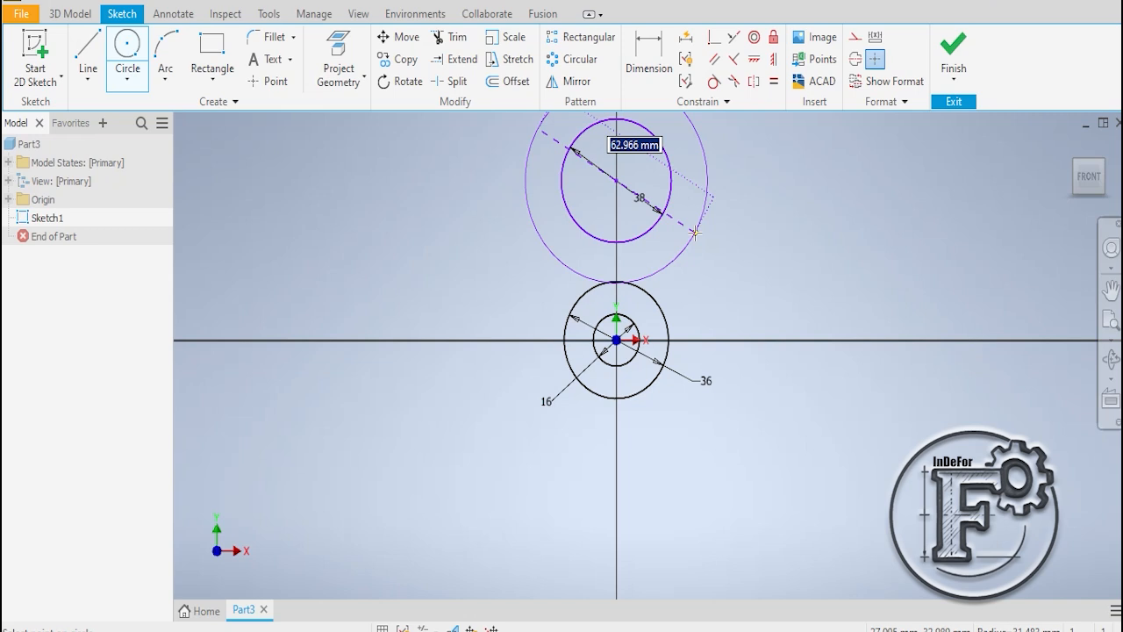
type("3")
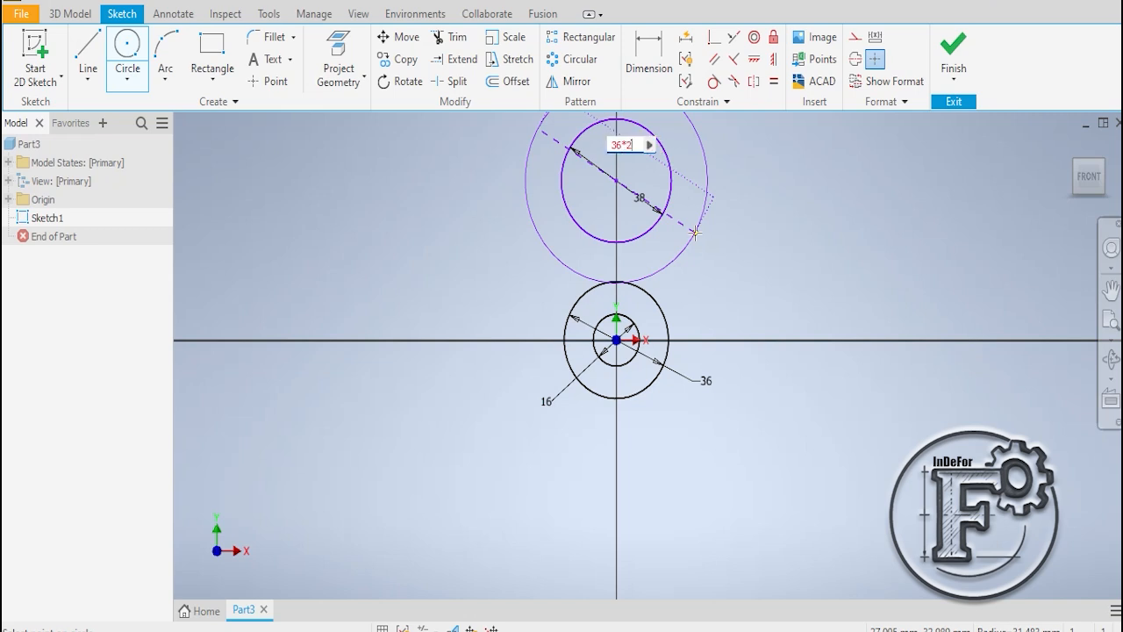
type("6*2")
key("Return")
right_click(807, 206)
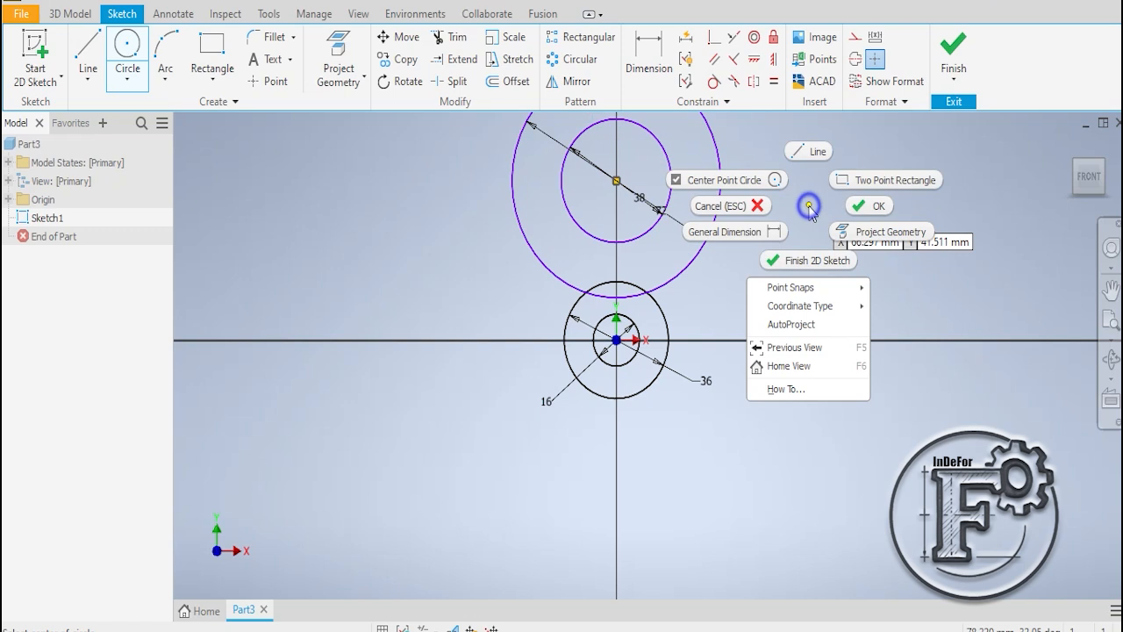
left_click(855, 204)
- Move the upper pair of circles up along the vertical axis to about 136 mm above the origin
scroll(824, 172, "down", 2)
mouse_move(763, 206)
middle_mouse_down()
mouse_move(765, 230)
mouse_move(644, 397)
middle_mouse_up()
left_click_drag(569, 385, 569, 215)
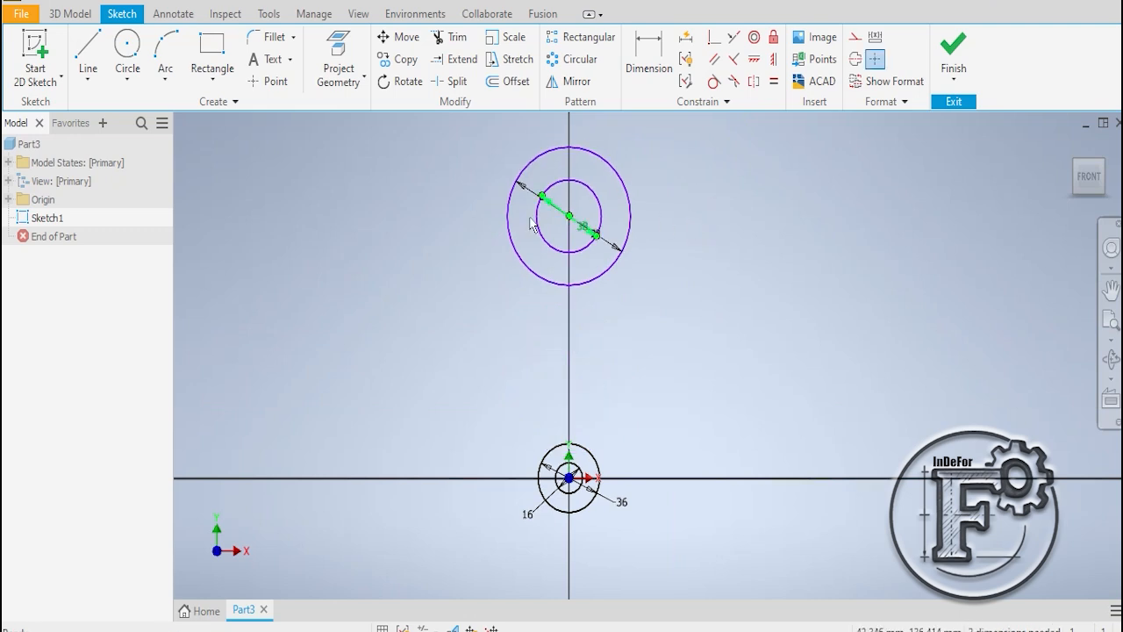
- Draw a vertical centerline from the upper circles' common centre to the origin, and turn the centerline format off
left_click(87, 54)
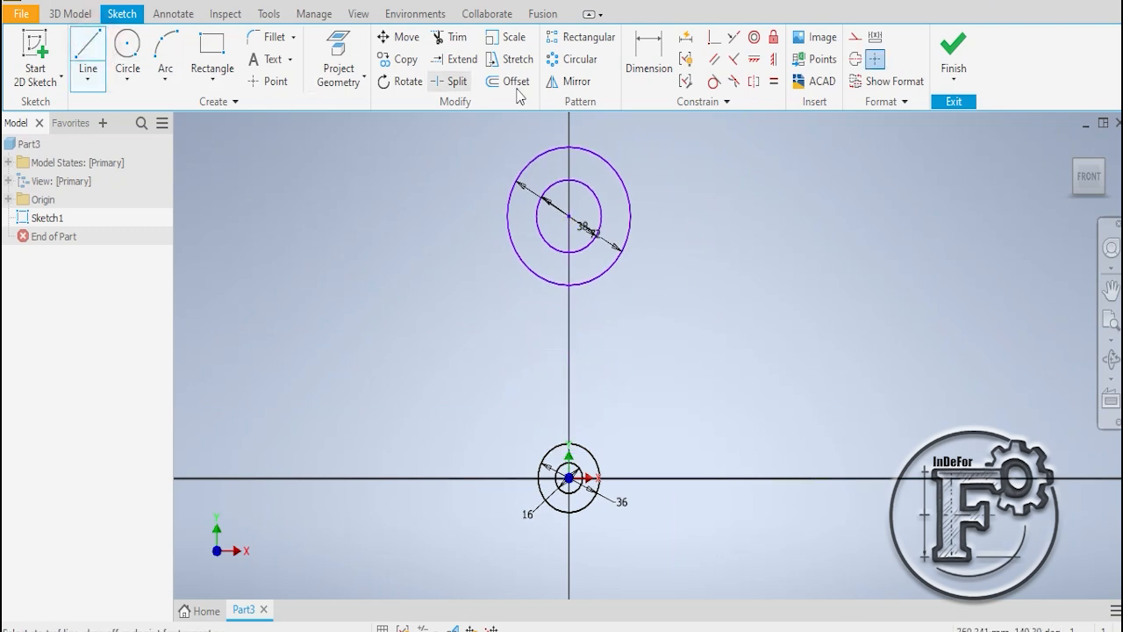
left_click(857, 59)
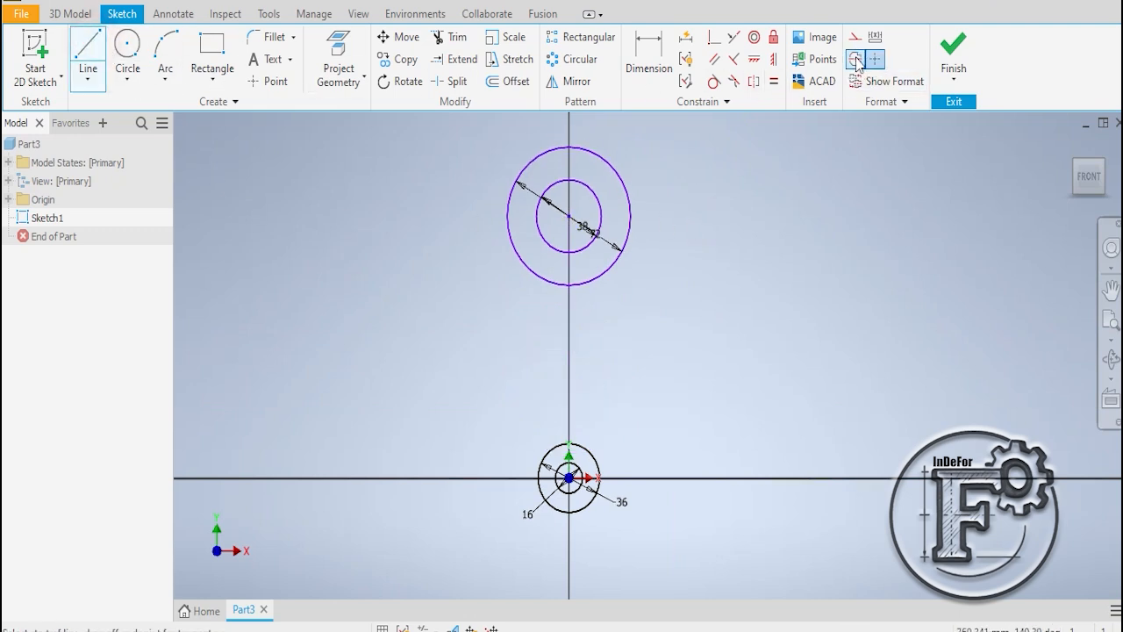
left_click(569, 215)
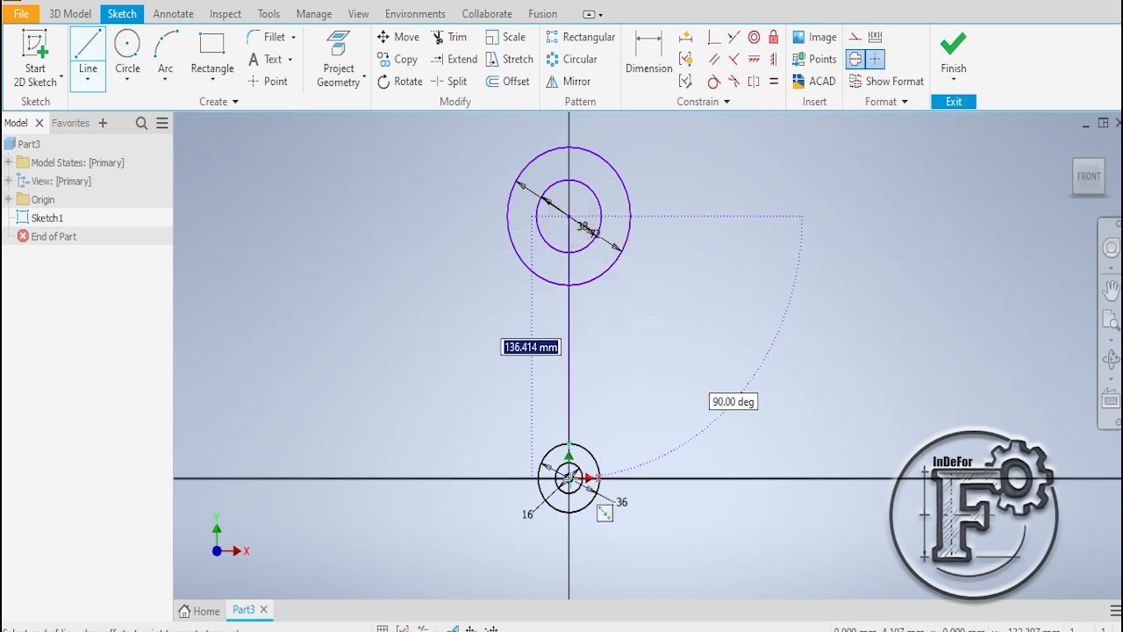
left_click(569, 478)
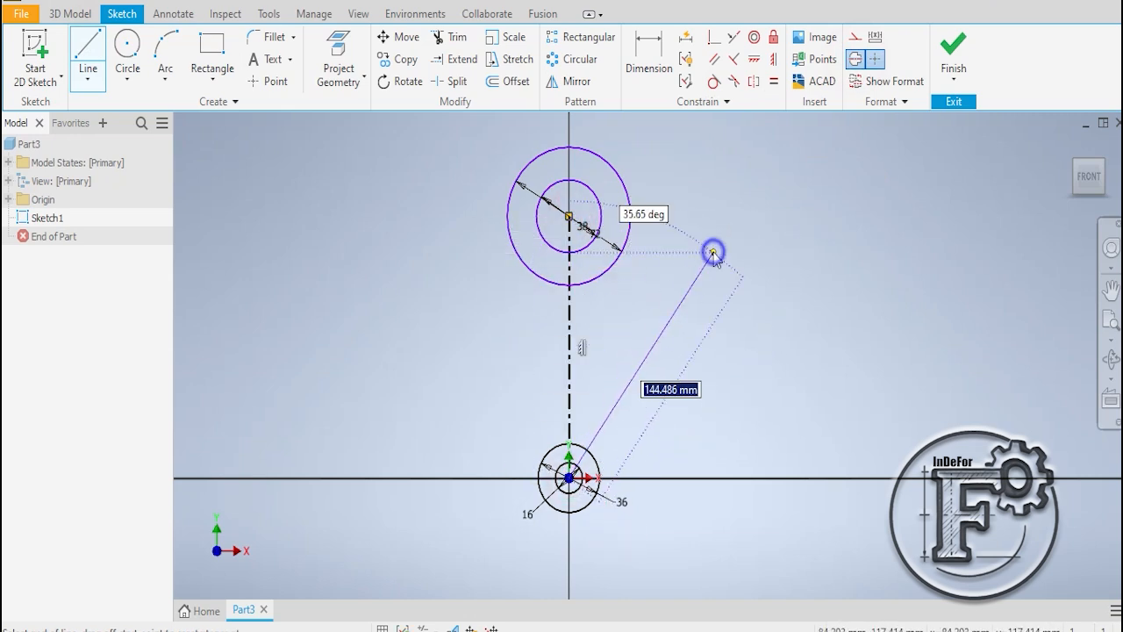
right_click(713, 252)
left_click(773, 253)
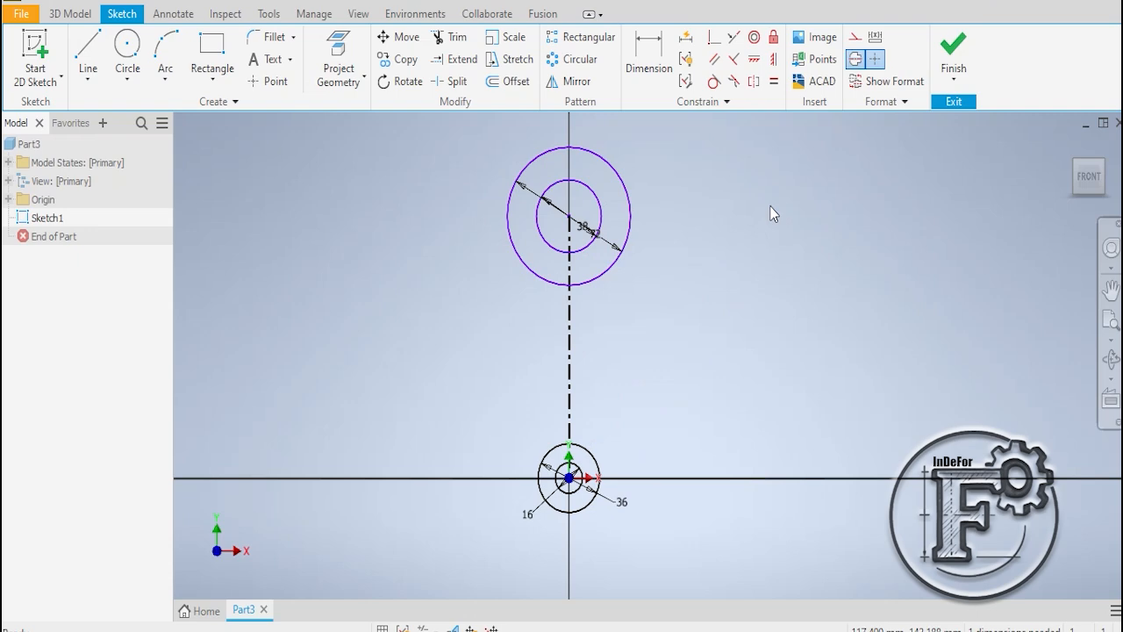
left_click(854, 59)
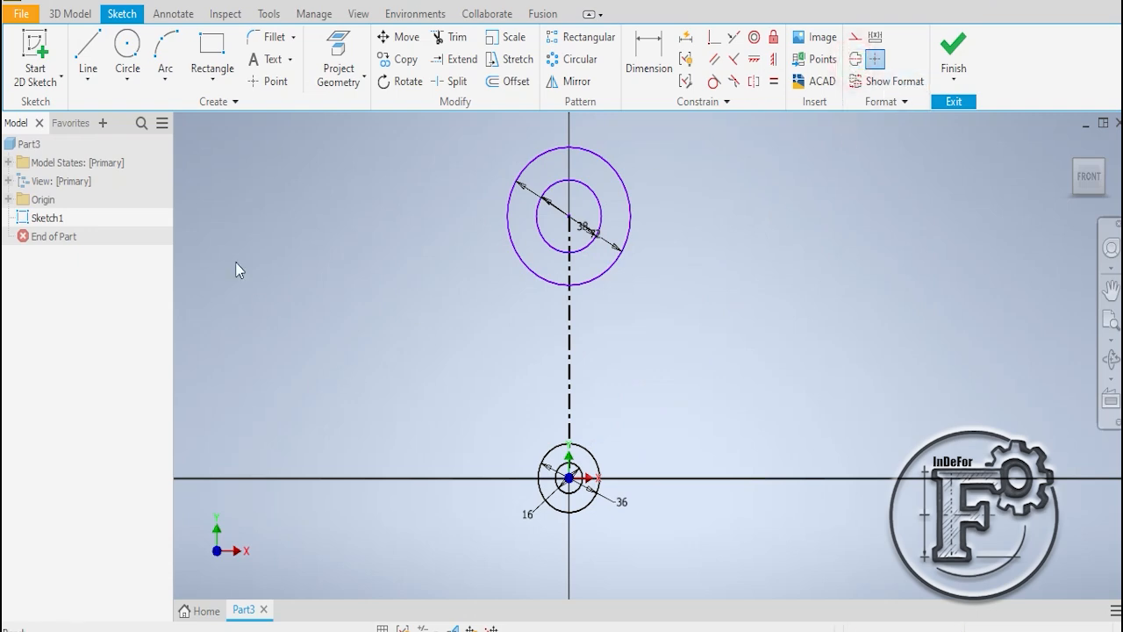
- Dimension the centerline between the two circle centres at 150 mm, as given in the PDF drawing
left_click(648, 57)
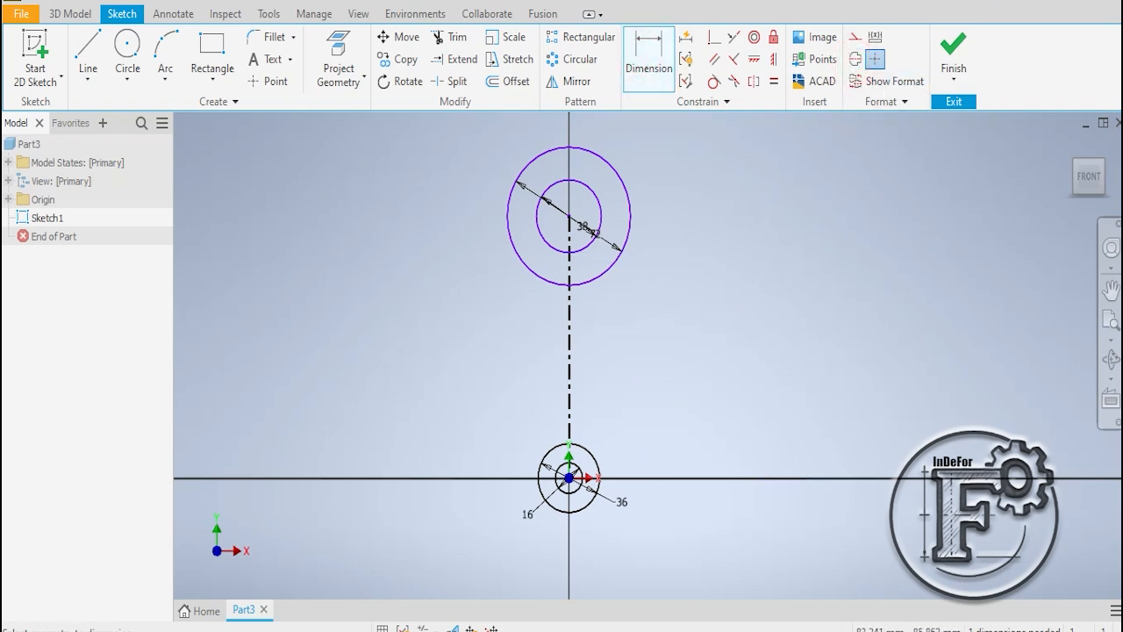
key("alt+Tab")
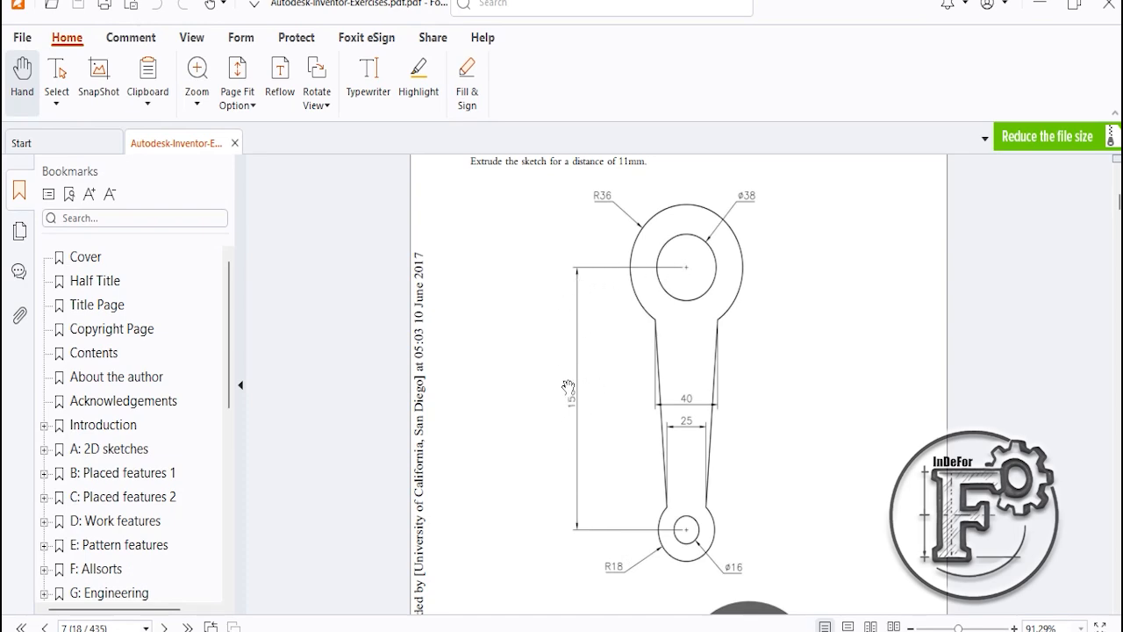
key("alt+Tab")
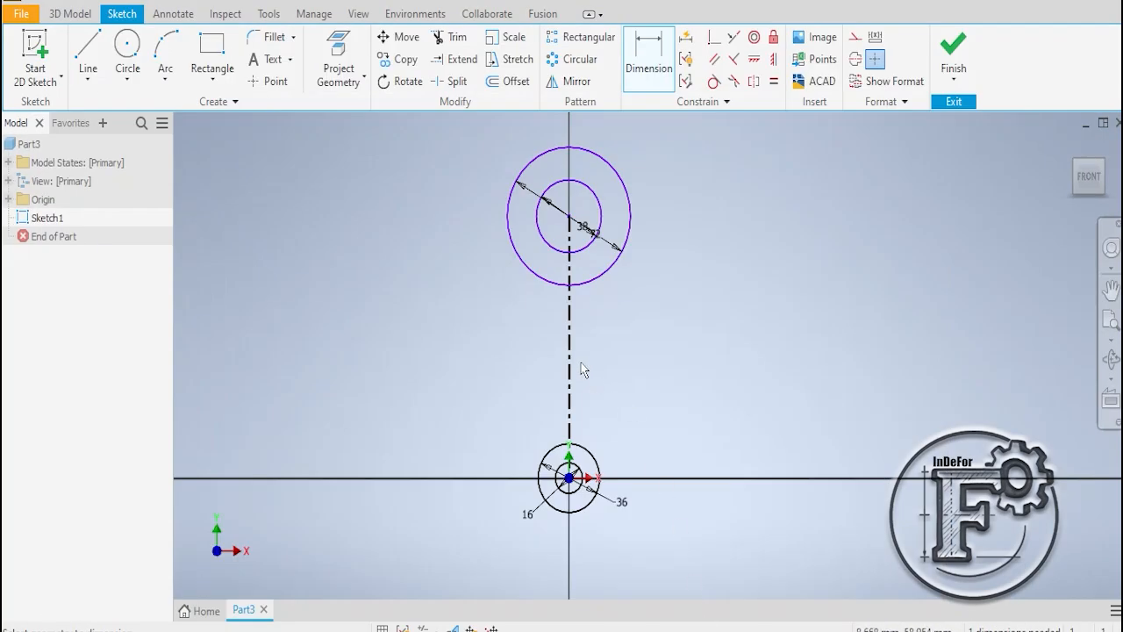
left_click(570, 338)
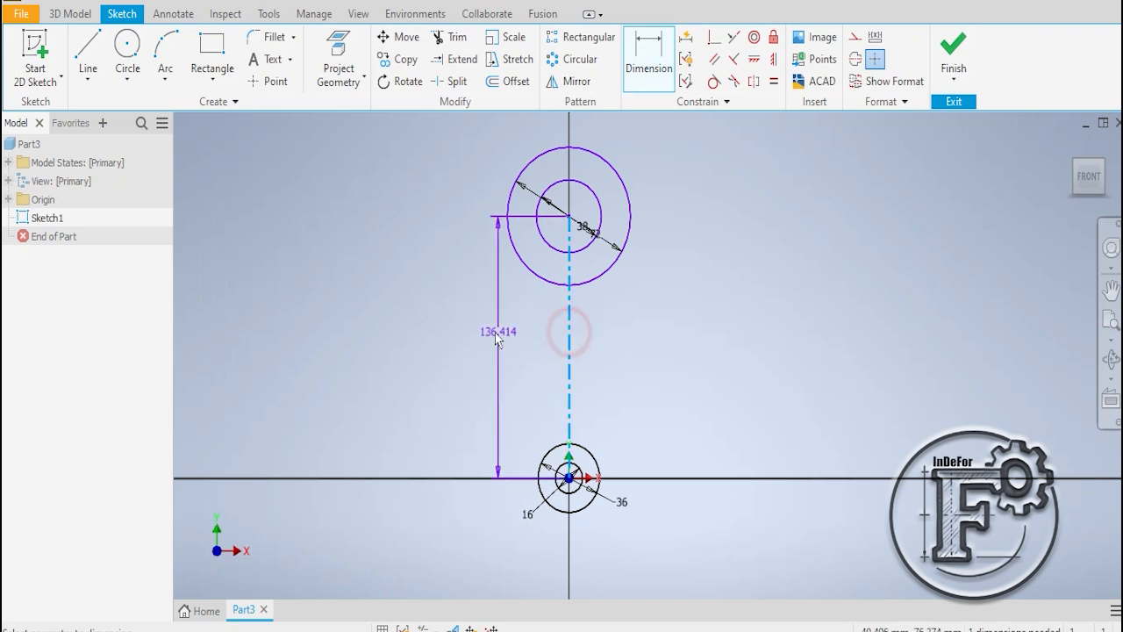
left_click(437, 332)
type("1")
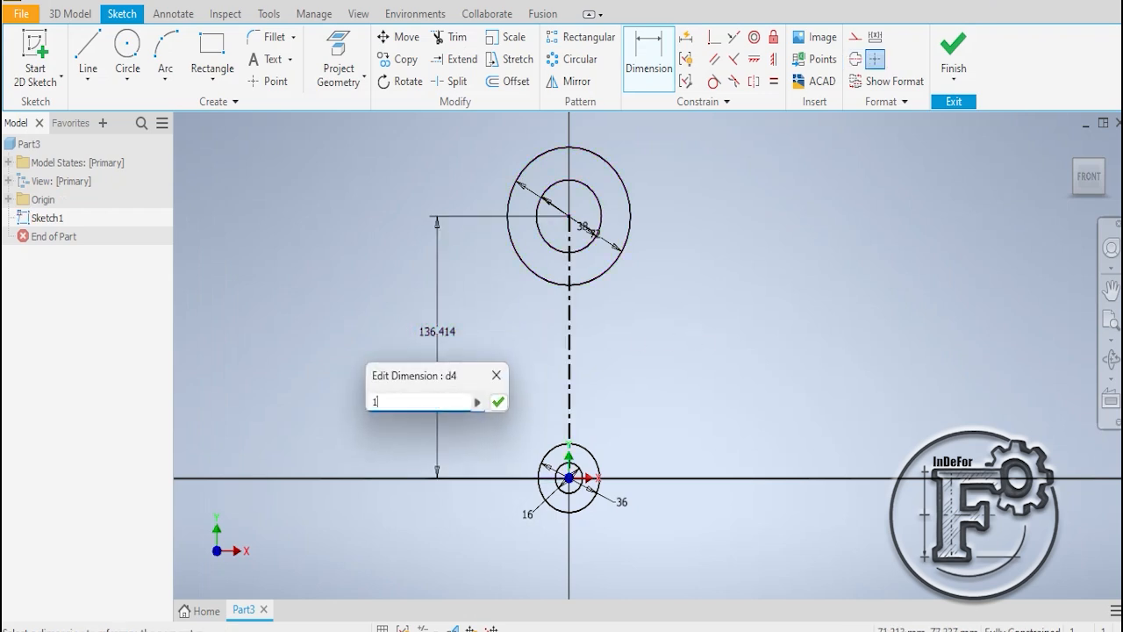
type("50")
key("Return")
left_click(717, 218)
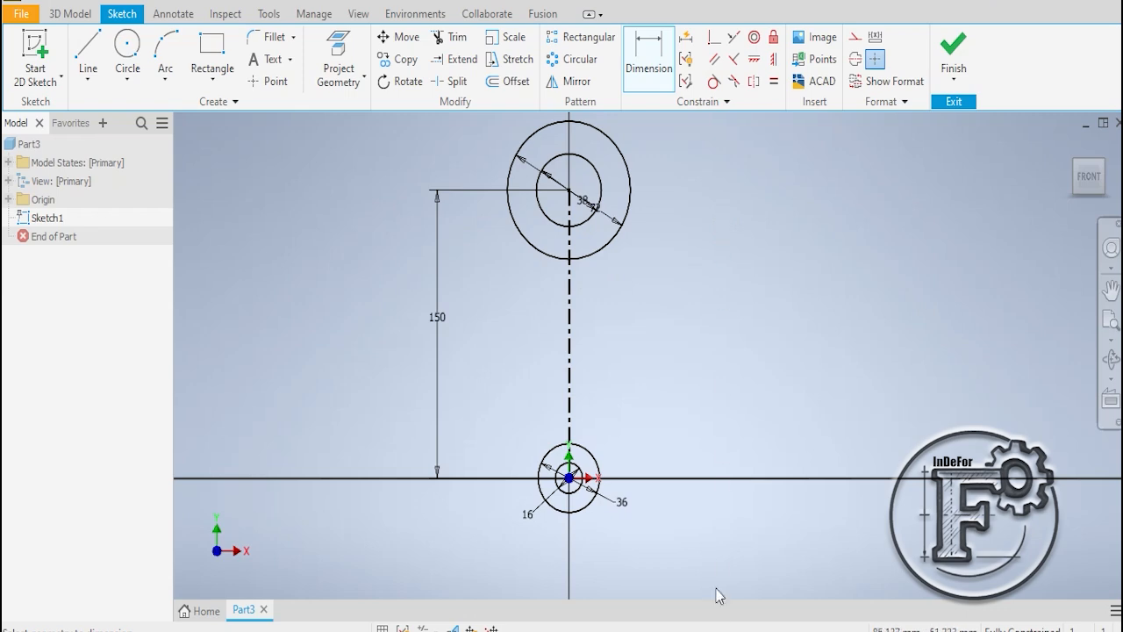
- Check the PDF drawing, then draw a slanted line about 112 mm long joining the left sides of the upper and lower outer circles
left_click(712, 631)
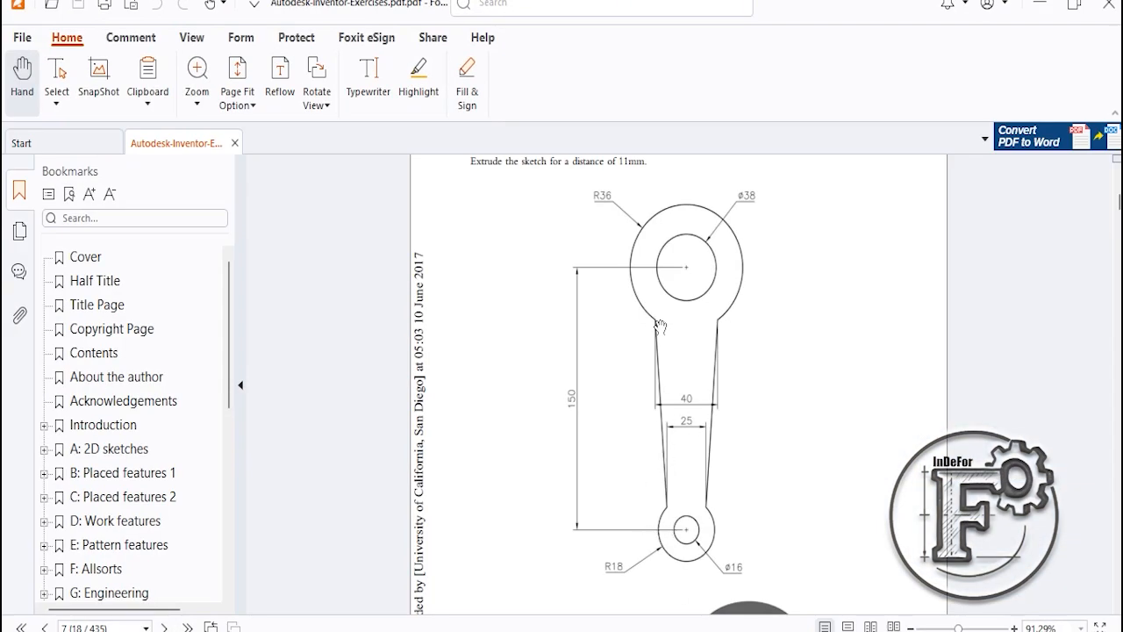
left_click(710, 628)
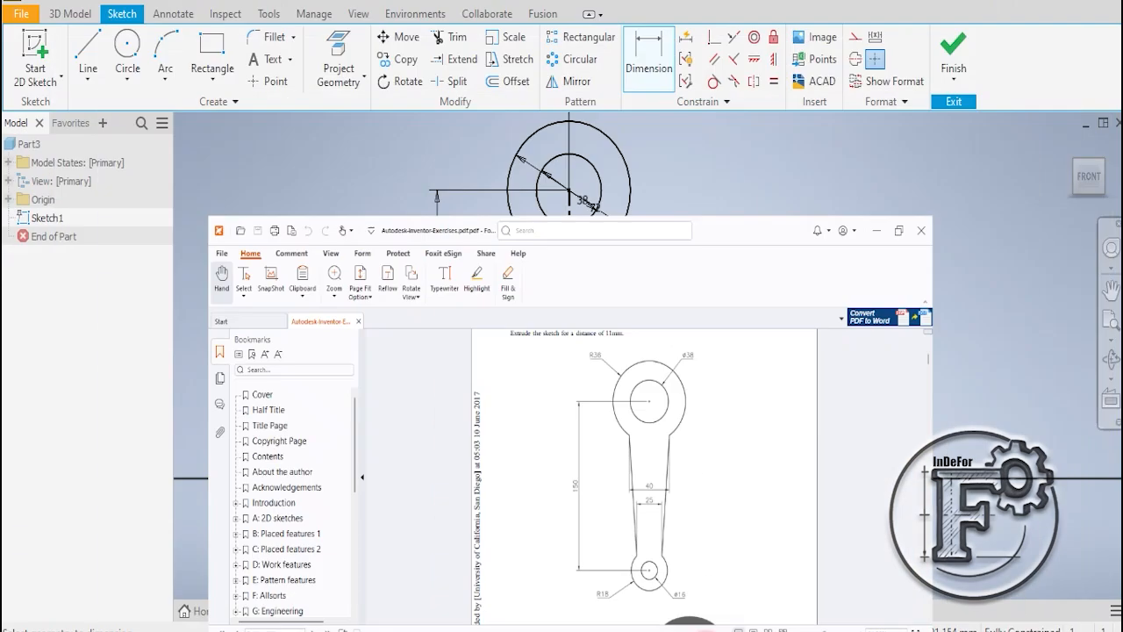
left_click(88, 44)
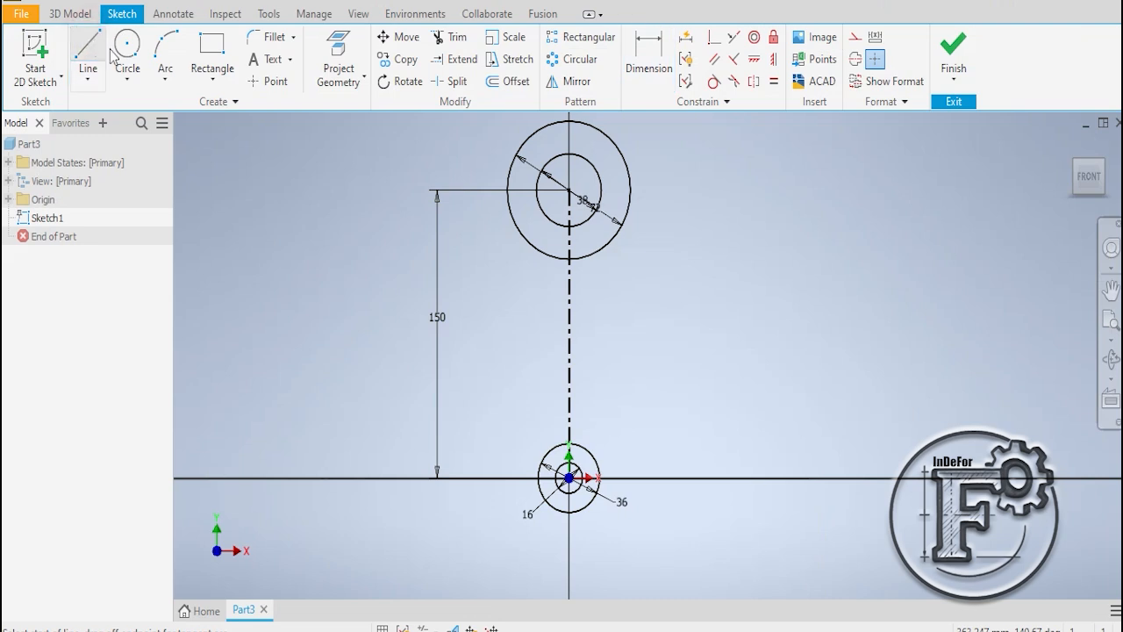
left_click(525, 239)
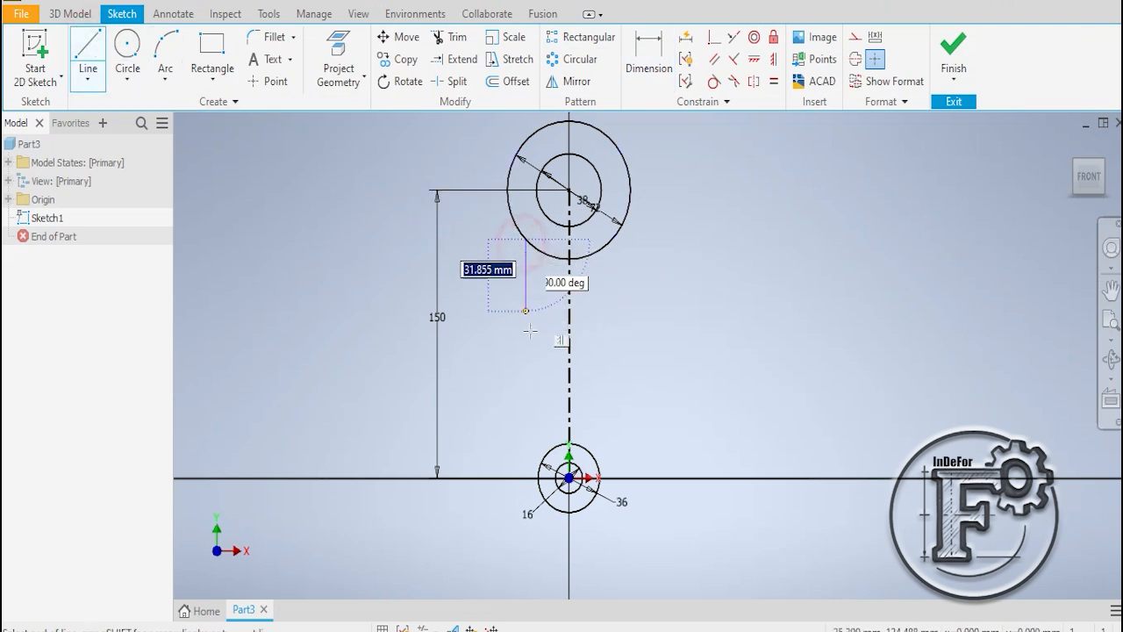
left_click(548, 452)
right_click(661, 301)
left_click(720, 302)
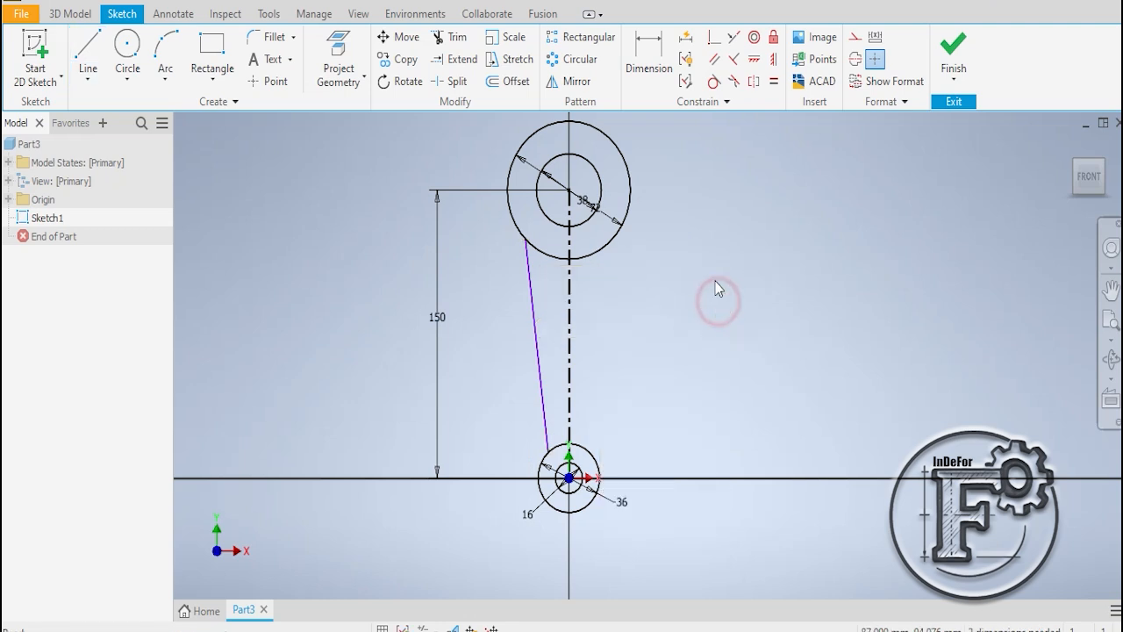
- Dimension the slanted line's upper end about the centerline with a full width of 40 mm
left_click(649, 66)
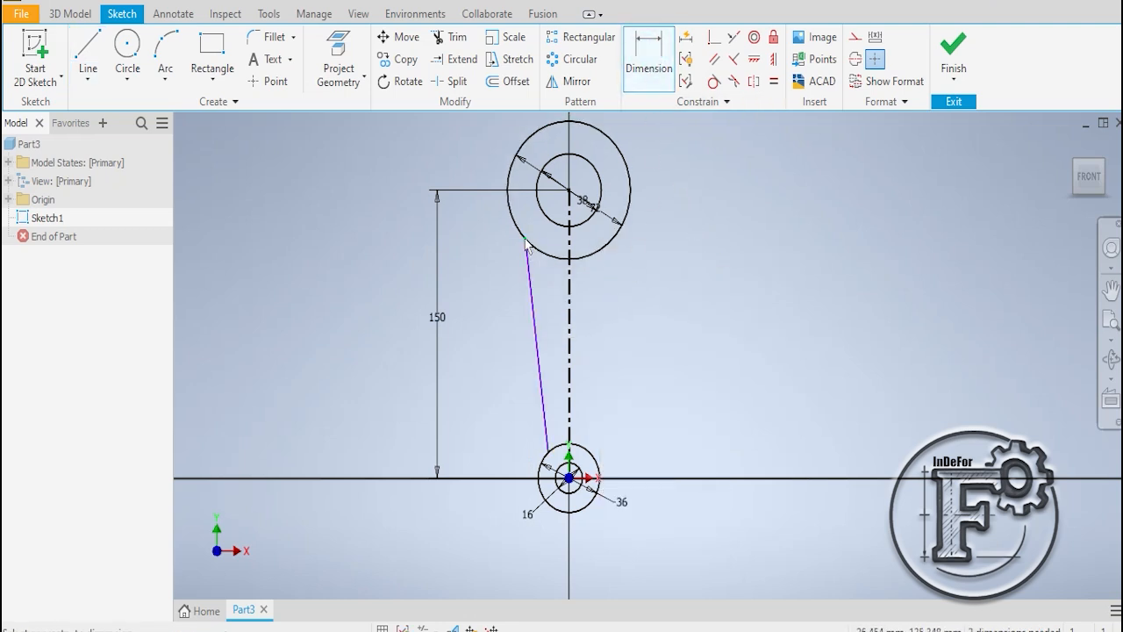
left_click(568, 285)
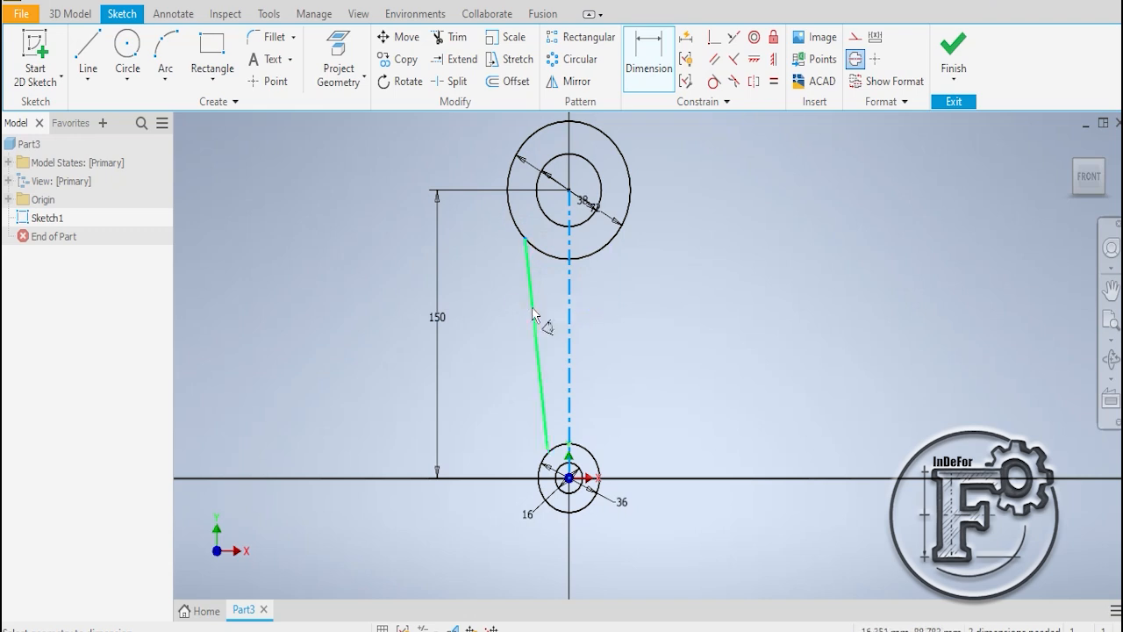
left_click(533, 314)
left_click(488, 305)
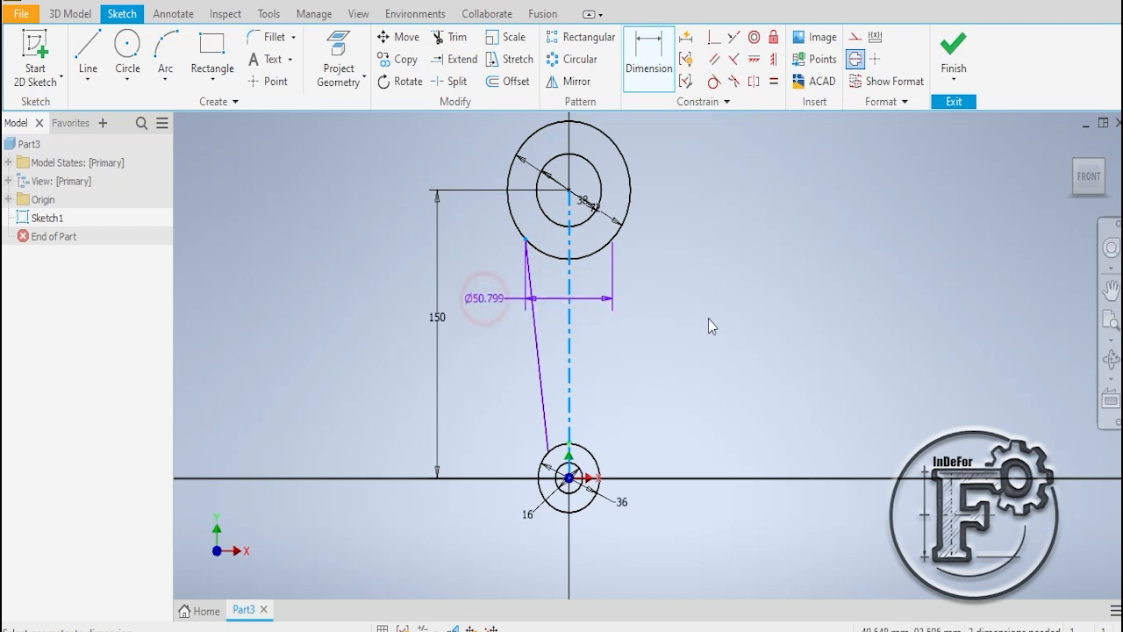
type("40")
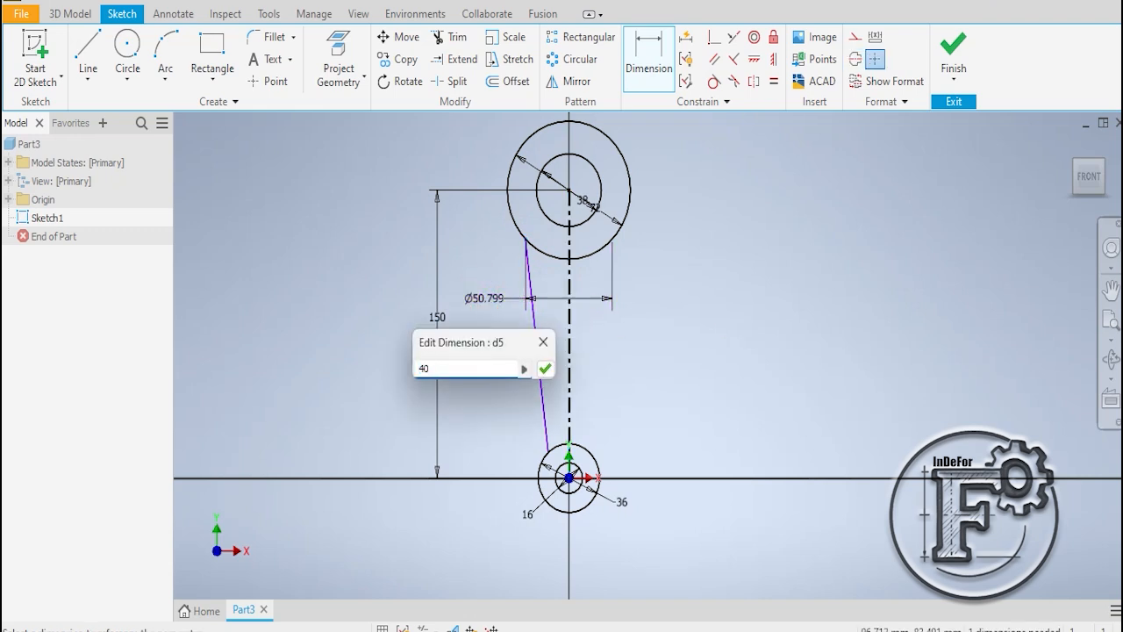
key("Return")
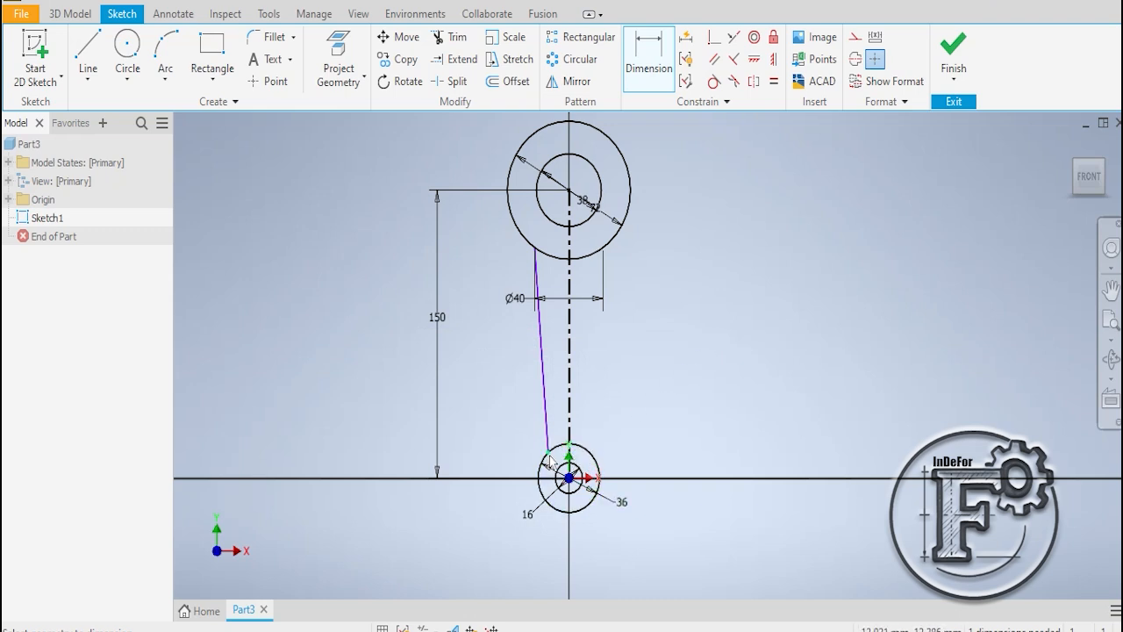
- Dimension the slanted line's lower end about the centerline with a full width of 25 mm
left_click(569, 421)
left_click(545, 412)
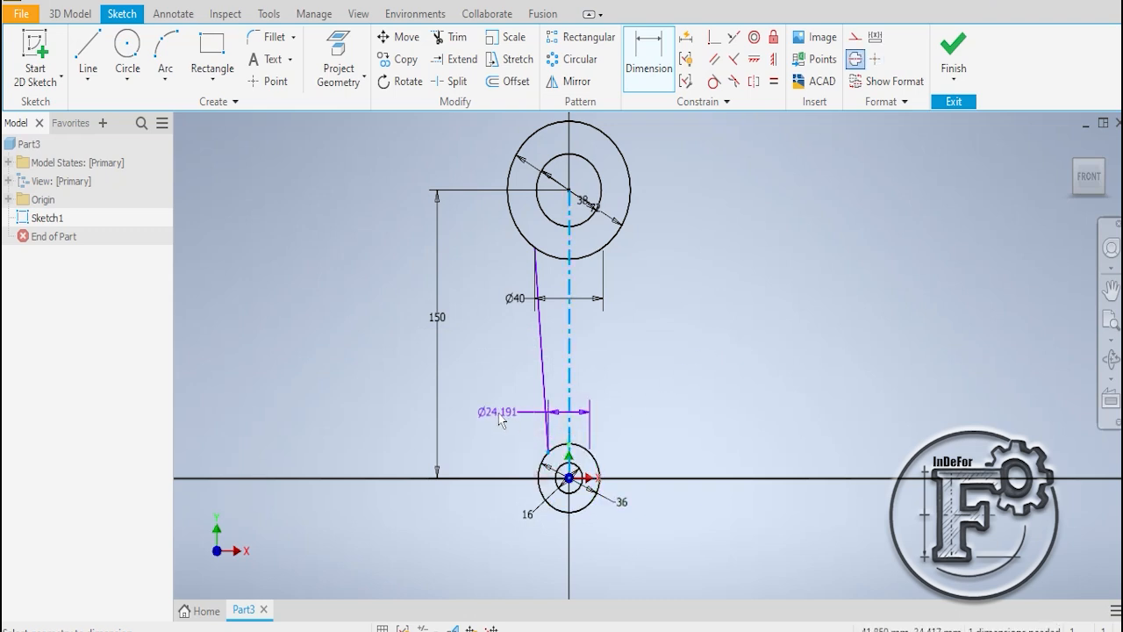
left_click(498, 418)
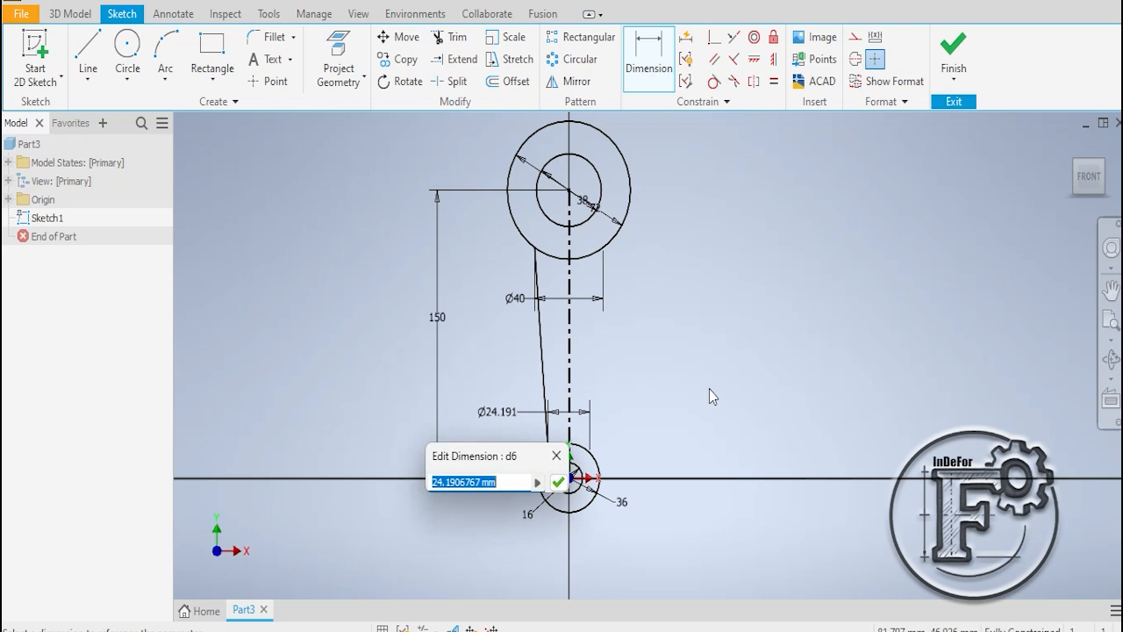
type("2")
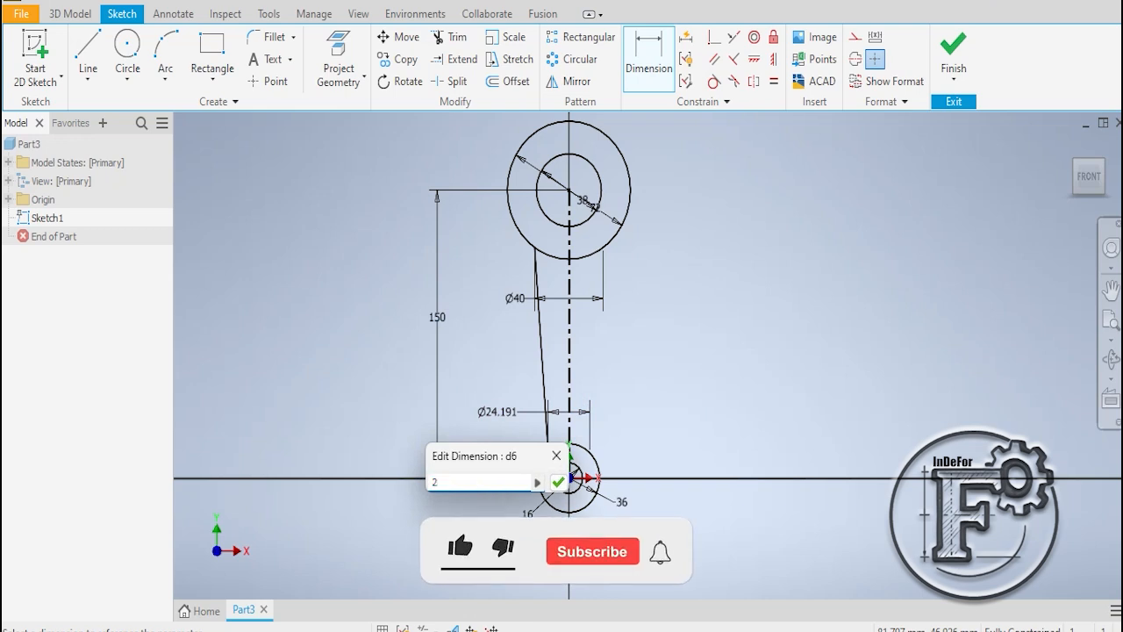
type("5")
key("Return")
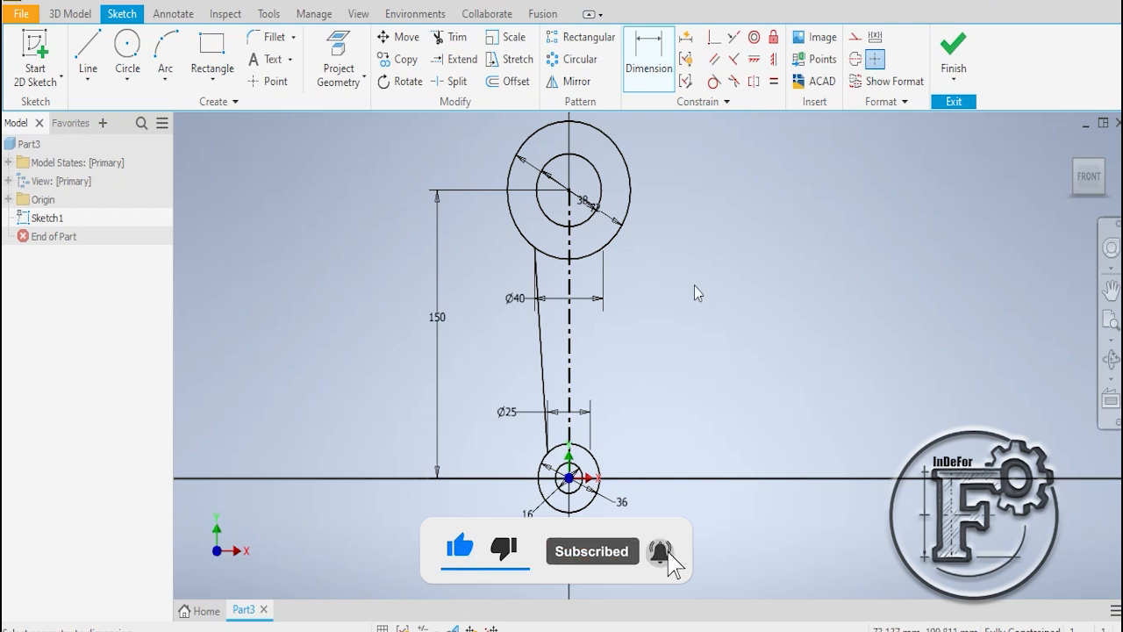
- End dimensioning and reposition the 40 mm and 25 mm width dimensions closer to the centerline and higher up
left_click(506, 411)
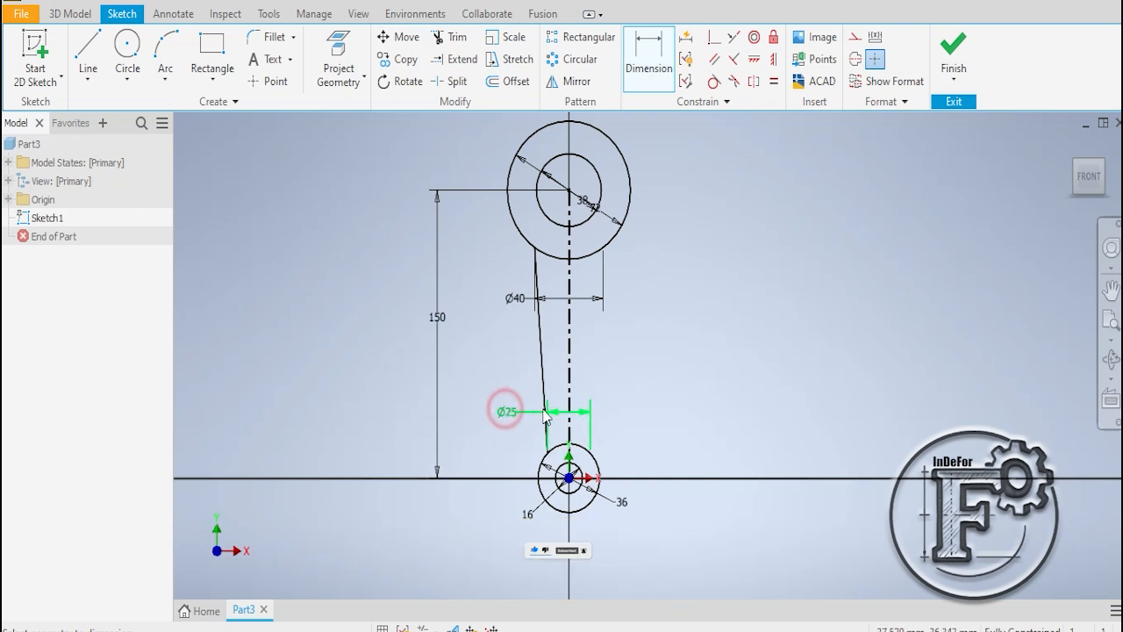
left_click(569, 469)
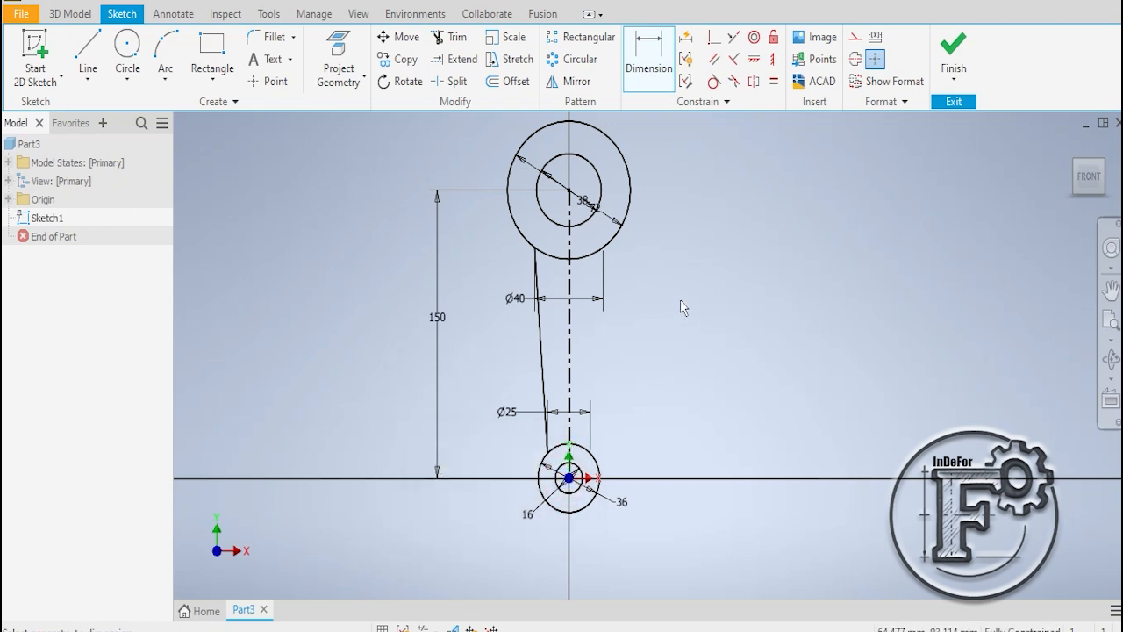
left_click(674, 302)
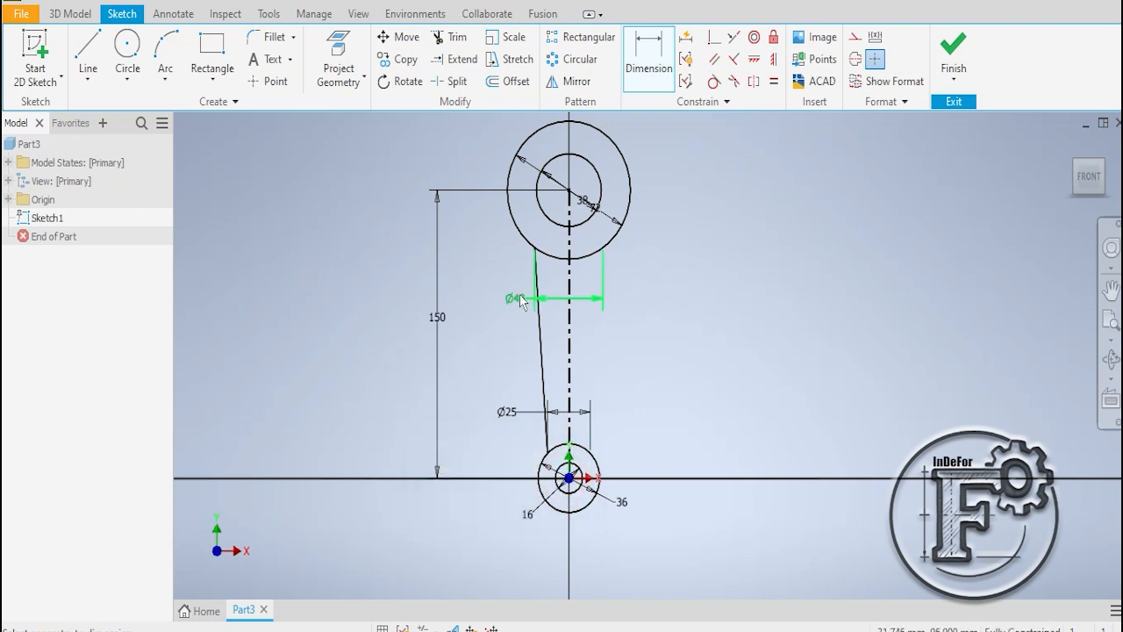
right_click(723, 208)
left_click(783, 211)
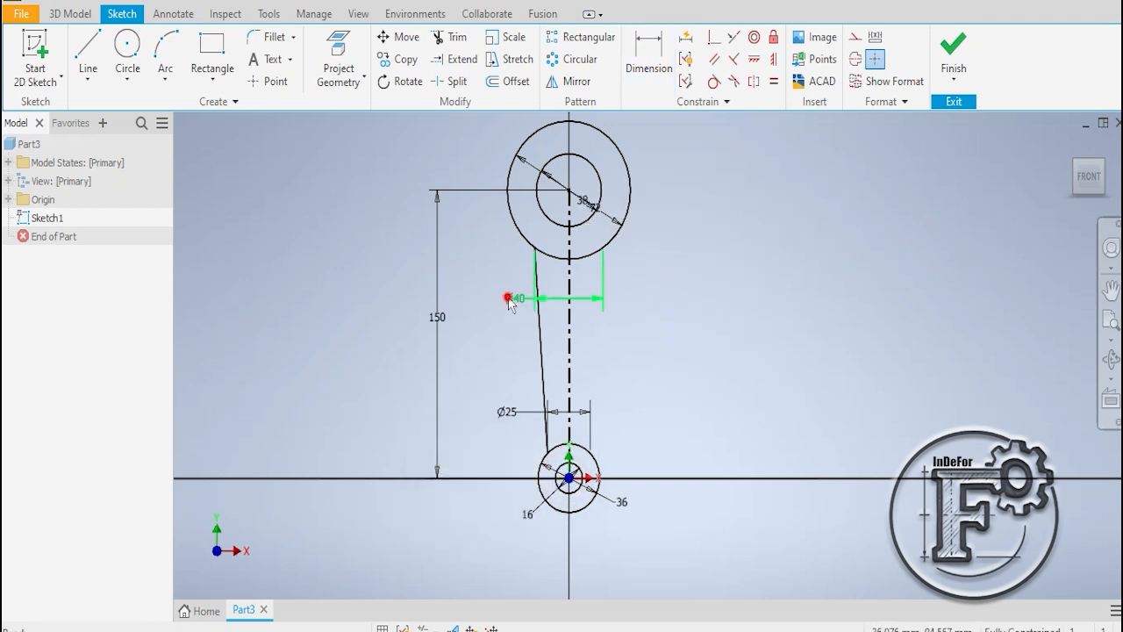
left_click_drag(509, 299, 593, 300)
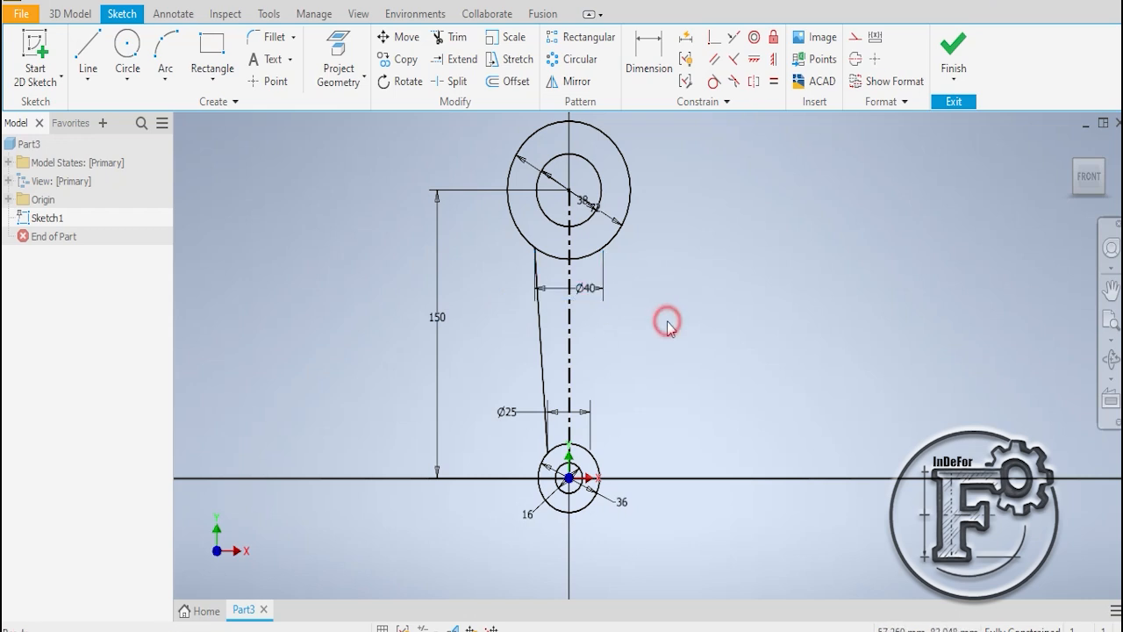
left_click_drag(505, 411, 532, 384)
left_click(686, 360)
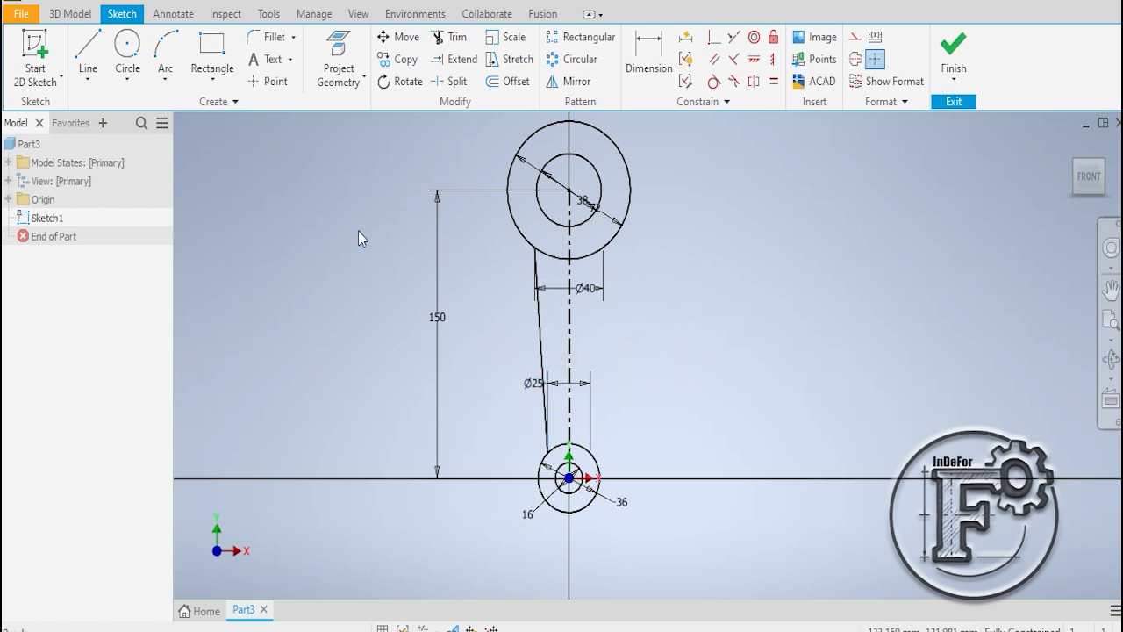
- Mirror the slanted side line about the vertical centerline
left_click(570, 82)
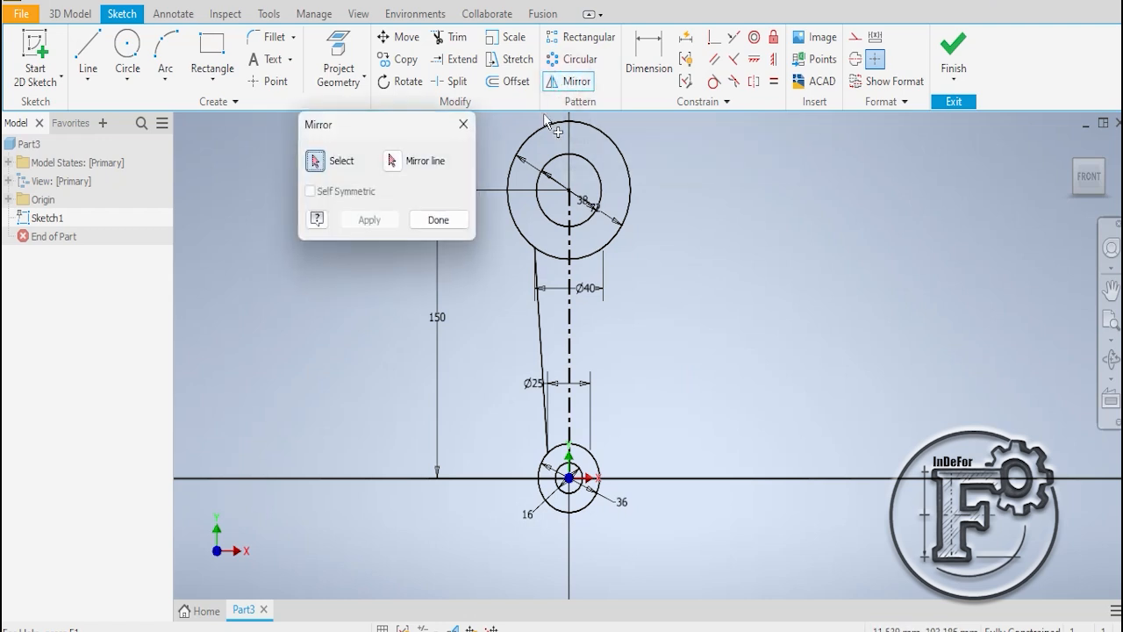
left_click(537, 326)
left_click(391, 160)
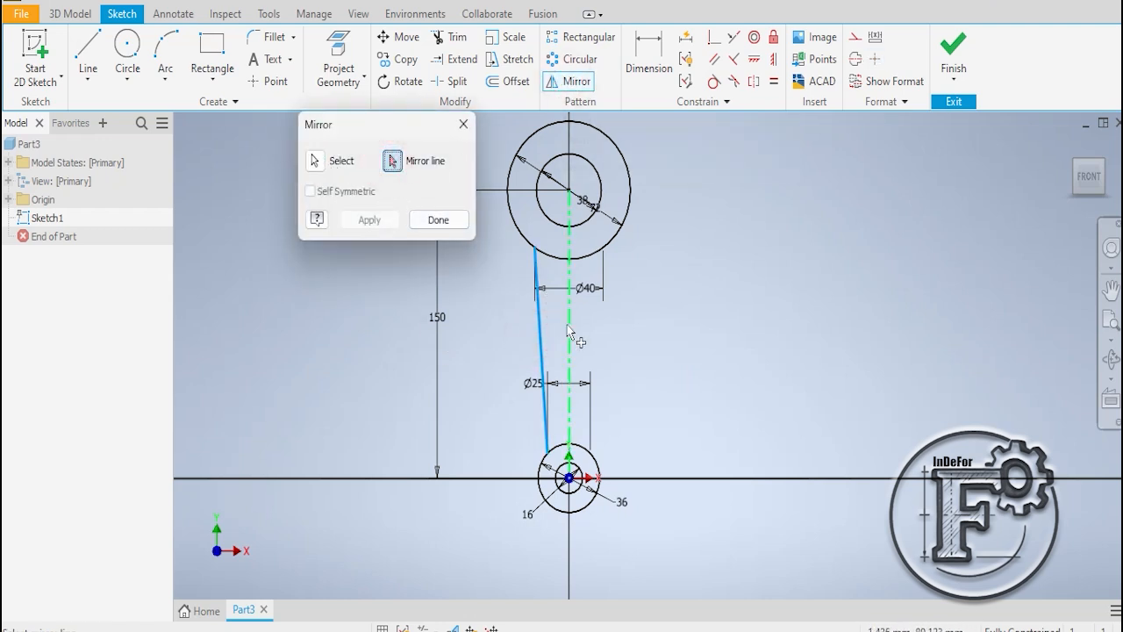
left_click(570, 329)
left_click(370, 220)
left_click(439, 220)
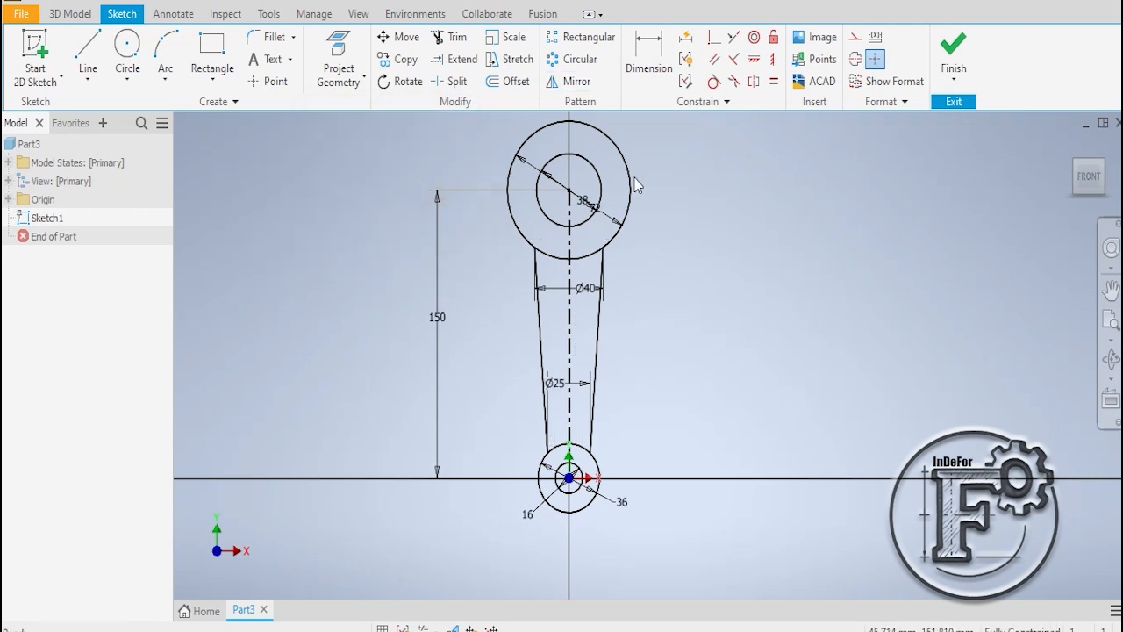
- Trim away the arcs of the upper and lower outer circles that lie between the two tapered sides
left_click(463, 40)
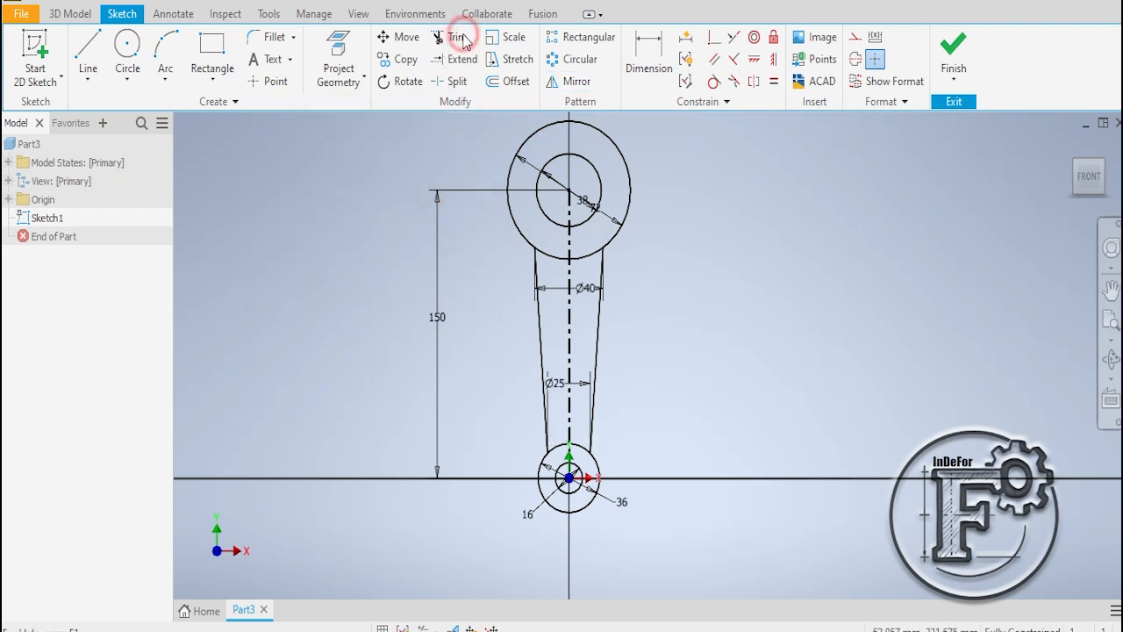
left_click(551, 260)
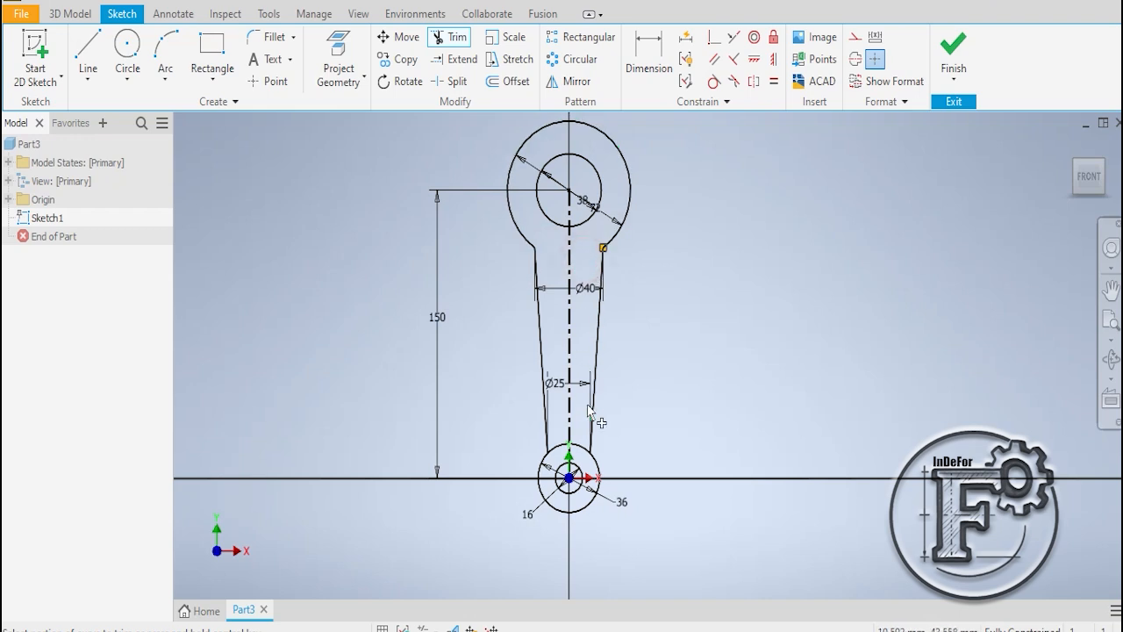
left_click(586, 441)
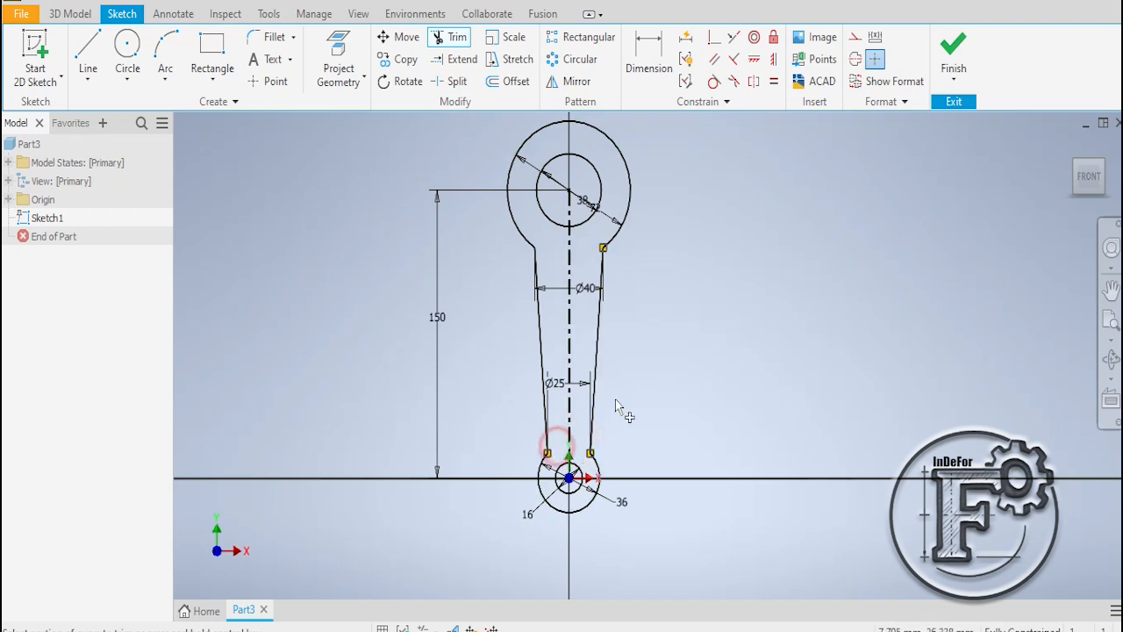
right_click(713, 220)
left_click(760, 220)
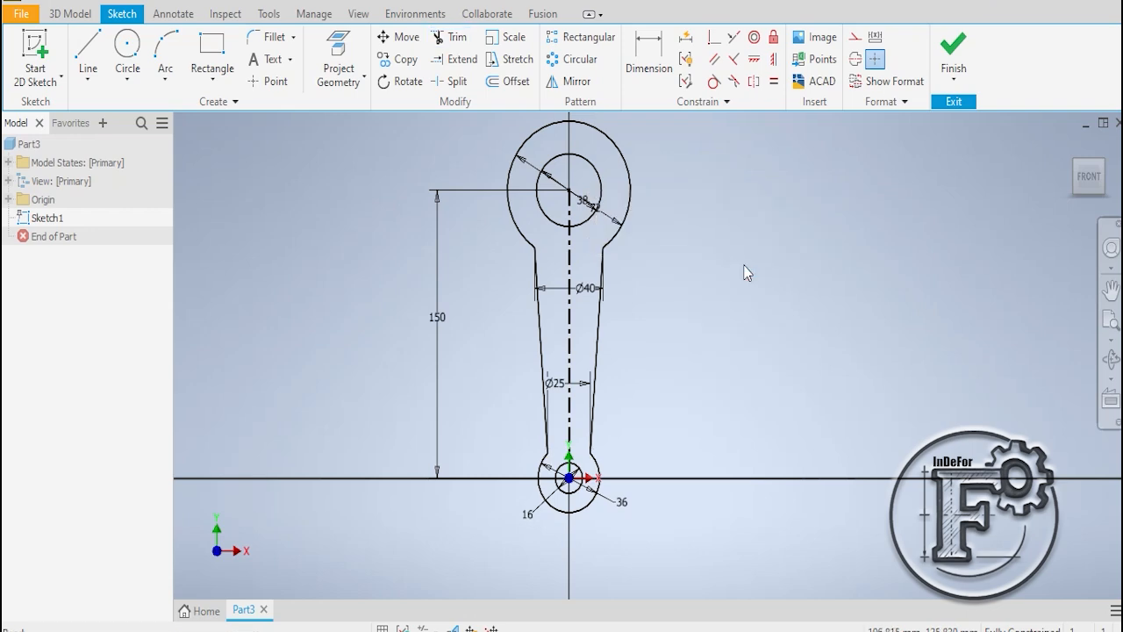
- Compare the profile with the PDF exercise drawing and finish the sketch
left_click(695, 630)
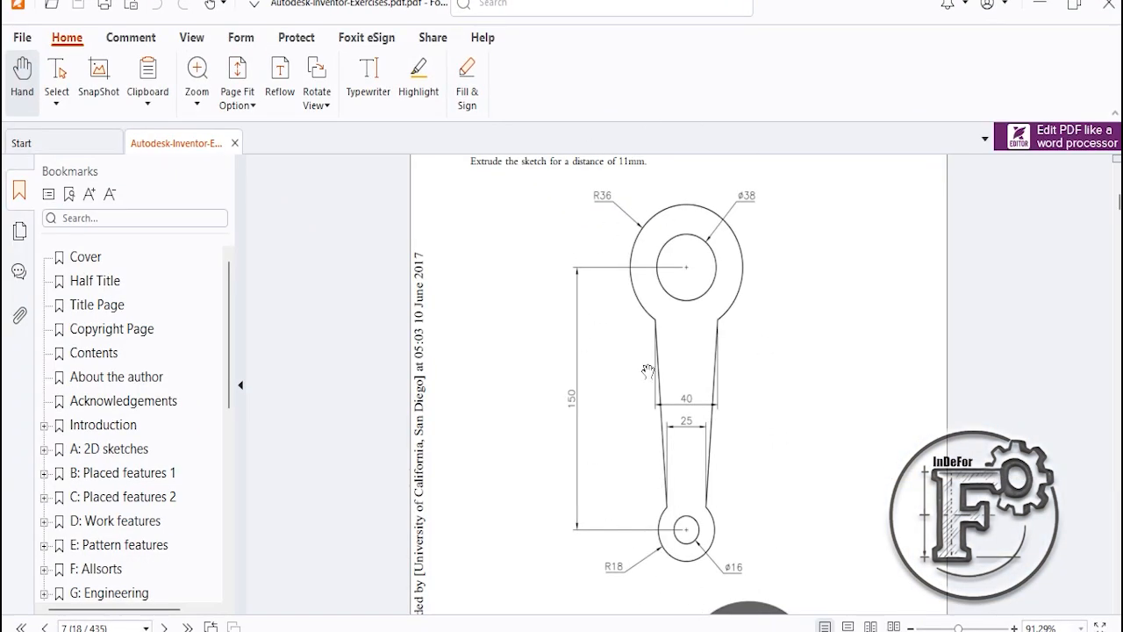
scroll(820, 417, "down", 5)
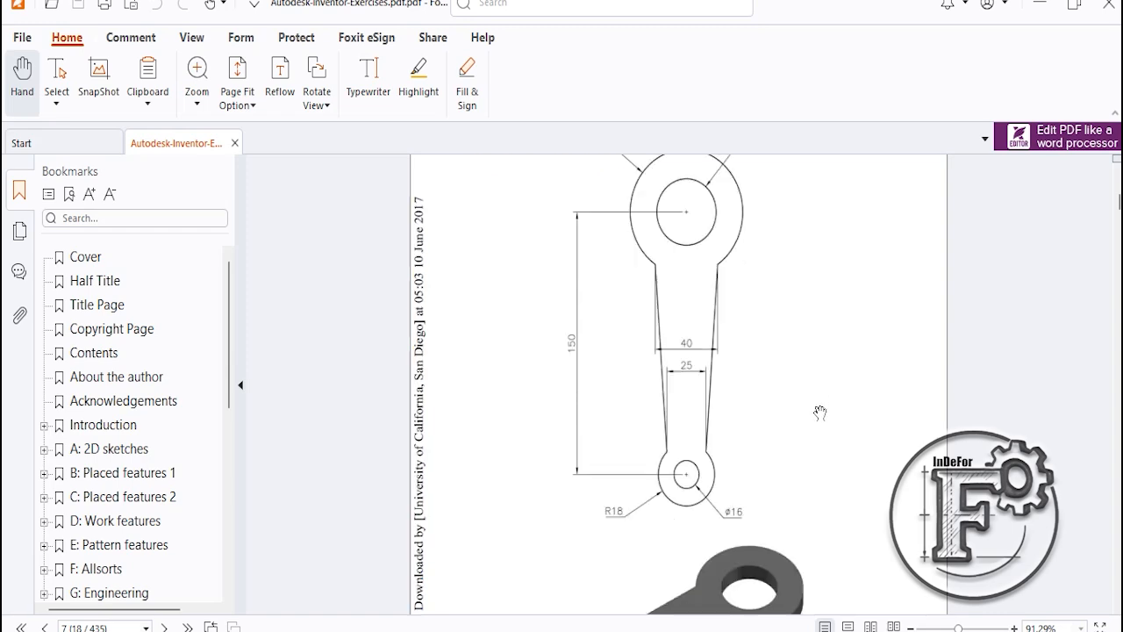
scroll(738, 392, "up", 6)
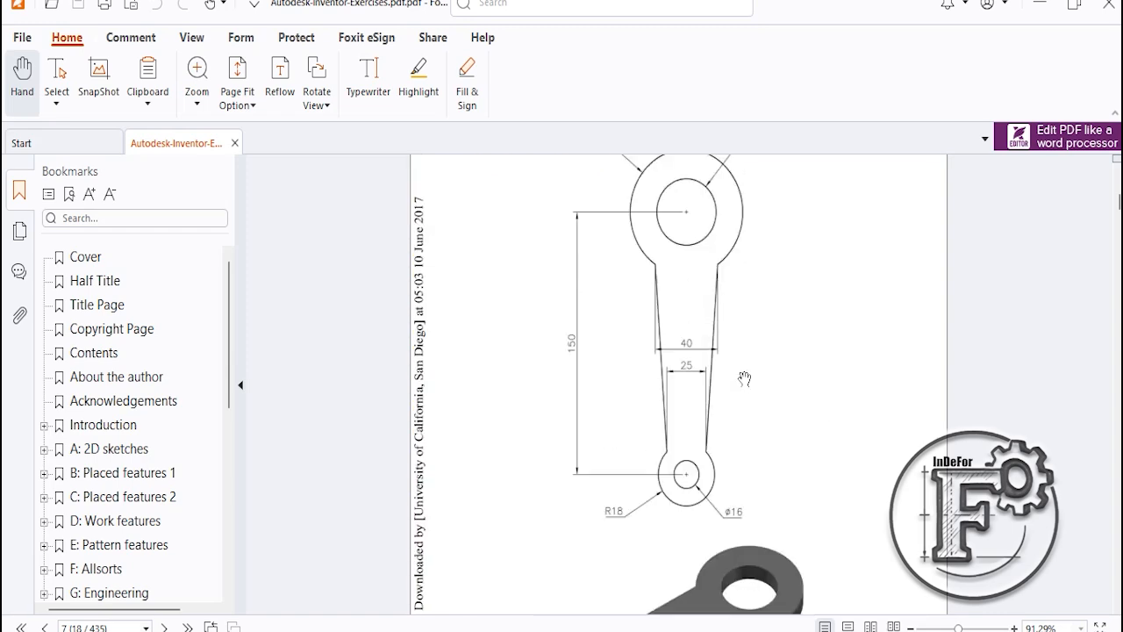
left_click(700, 630)
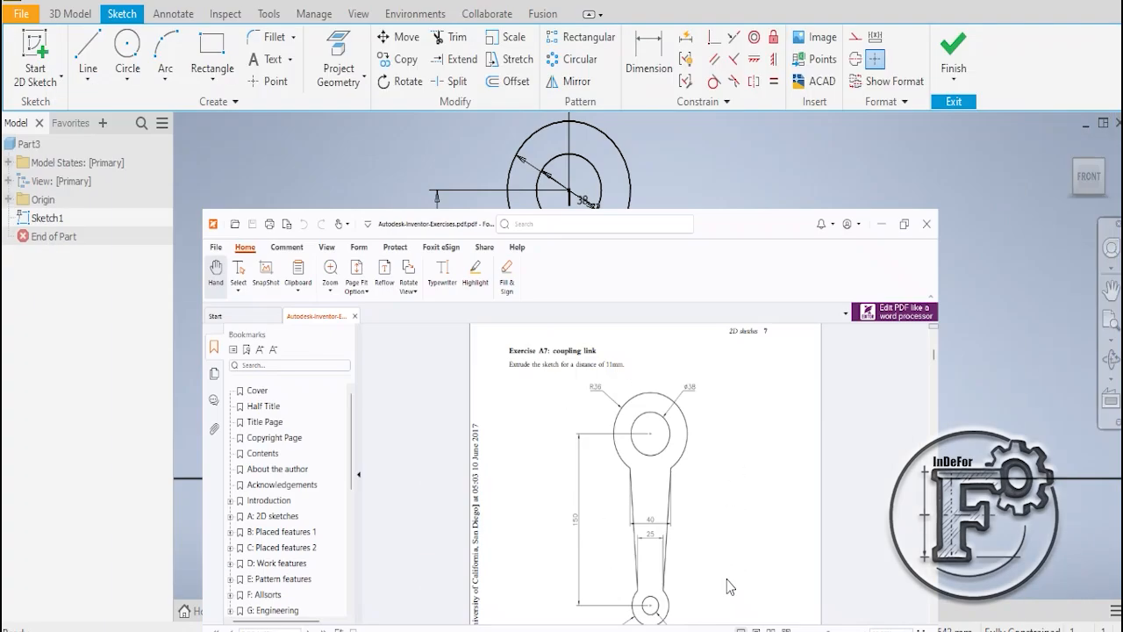
left_click(953, 49)
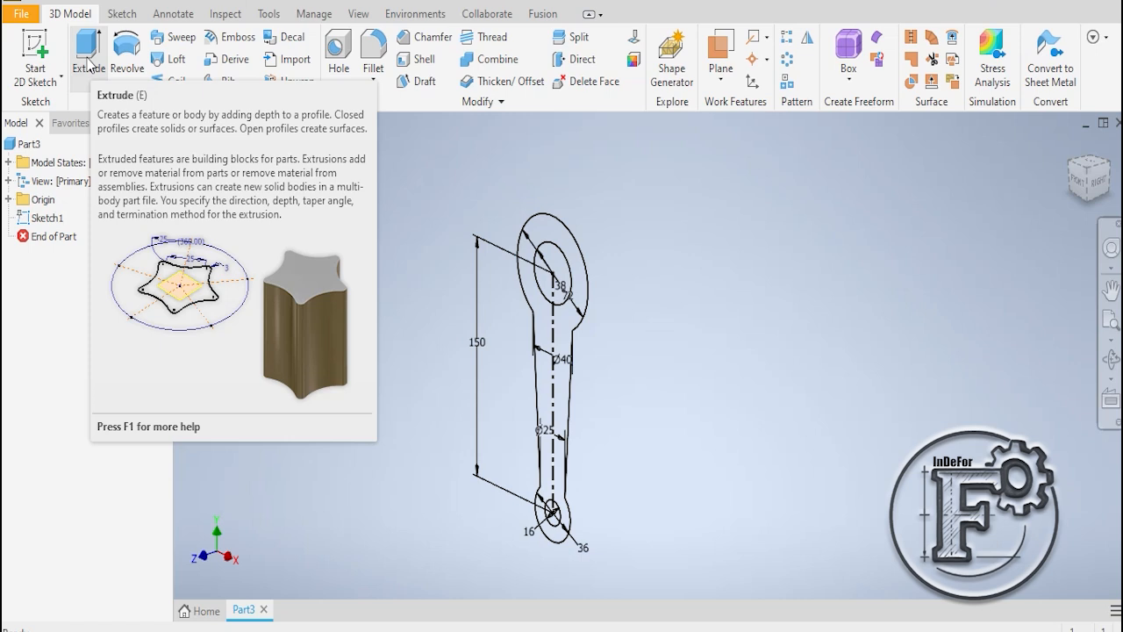
- Start an extrusion of the lever profile between its outer outline and the two holes, with a distance of 11 mm
left_click(89, 60)
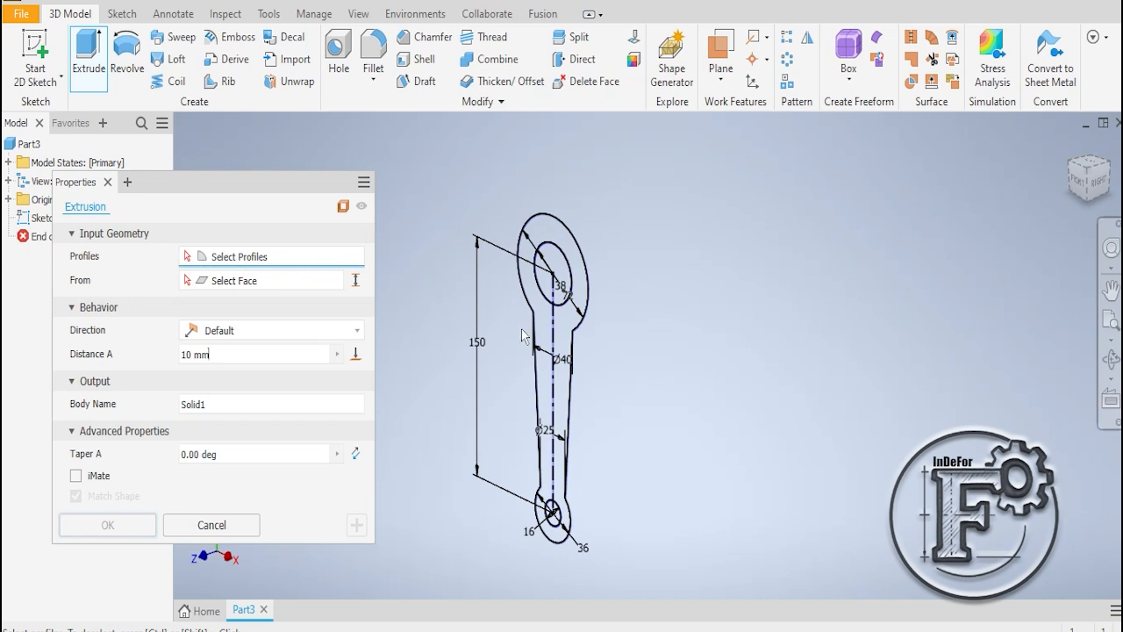
left_click(548, 327)
left_click(230, 358)
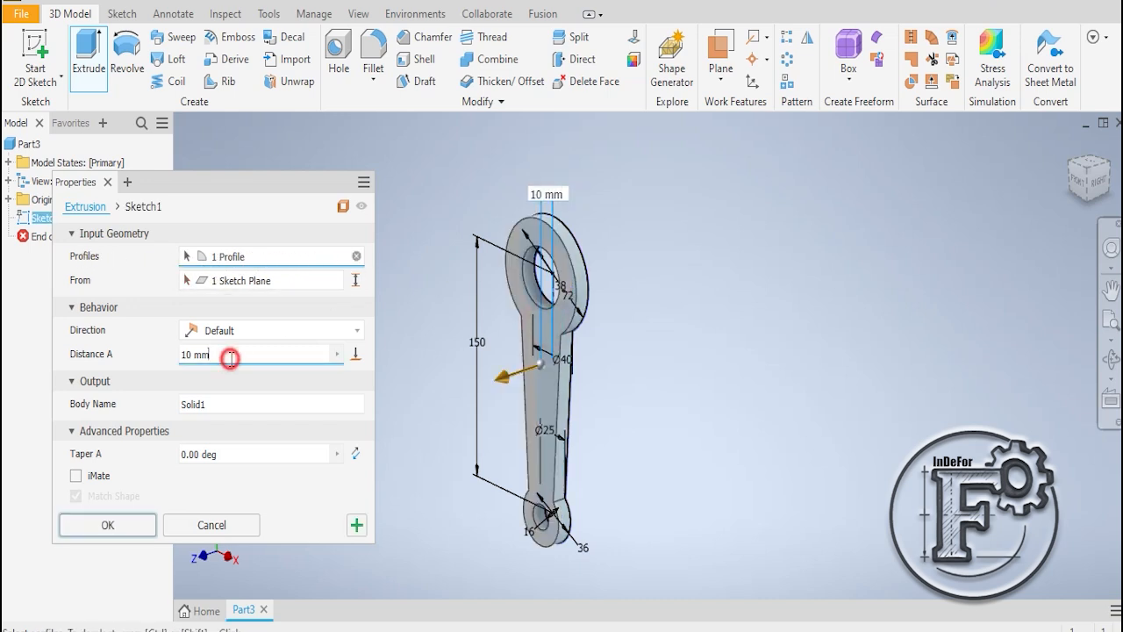
type("11")
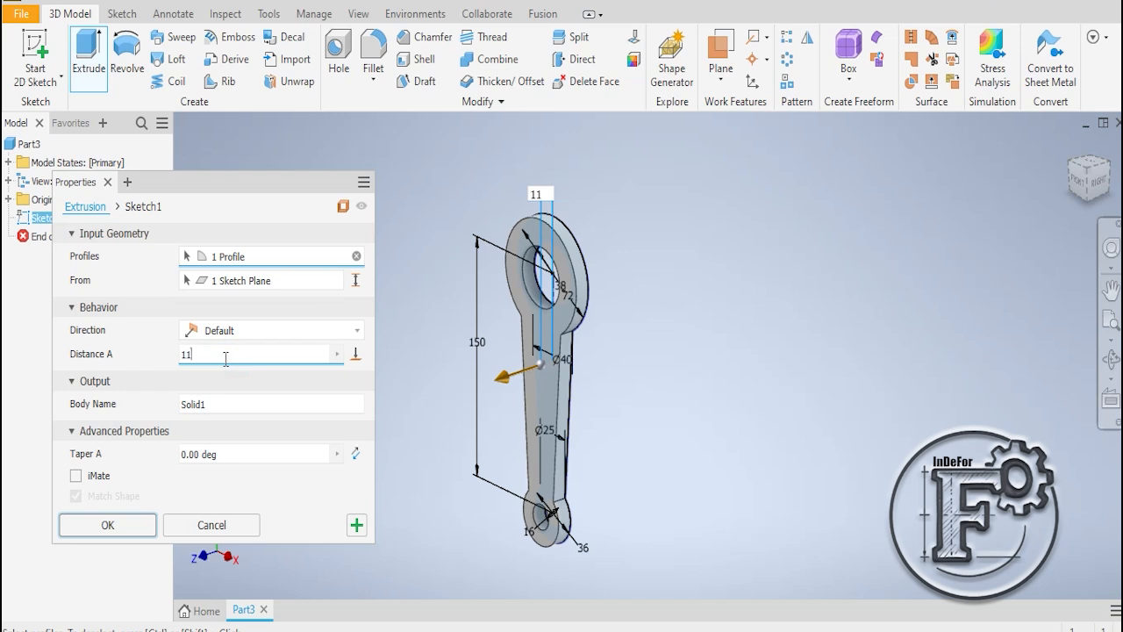
left_click(163, 338)
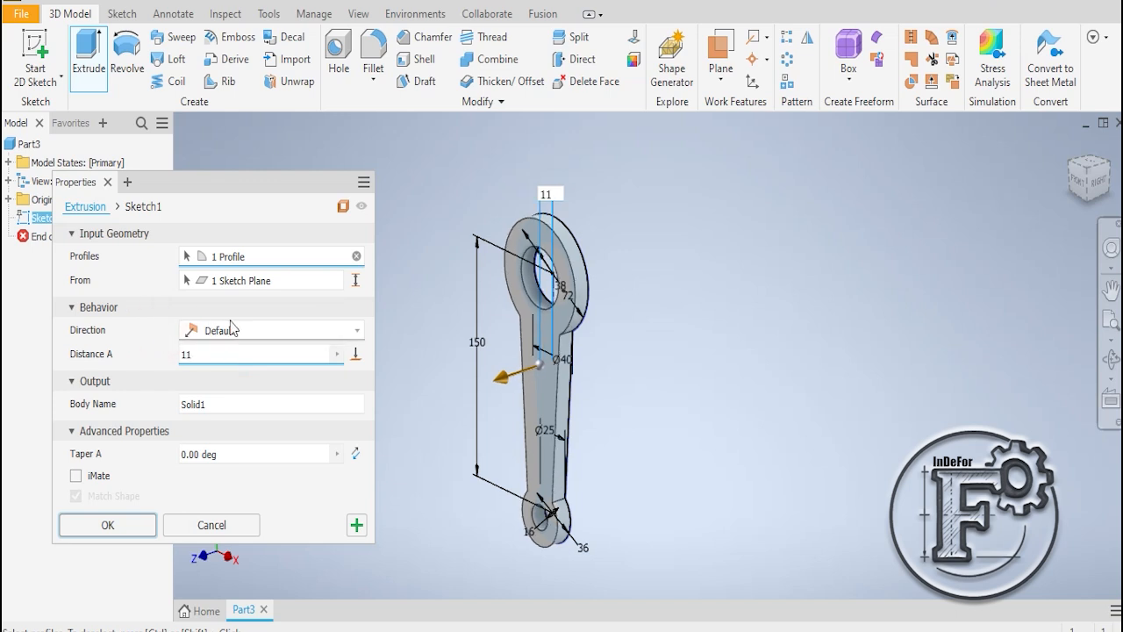
- Try the flipped, default and symmetric directions for the lever extrusion
left_click(358, 334)
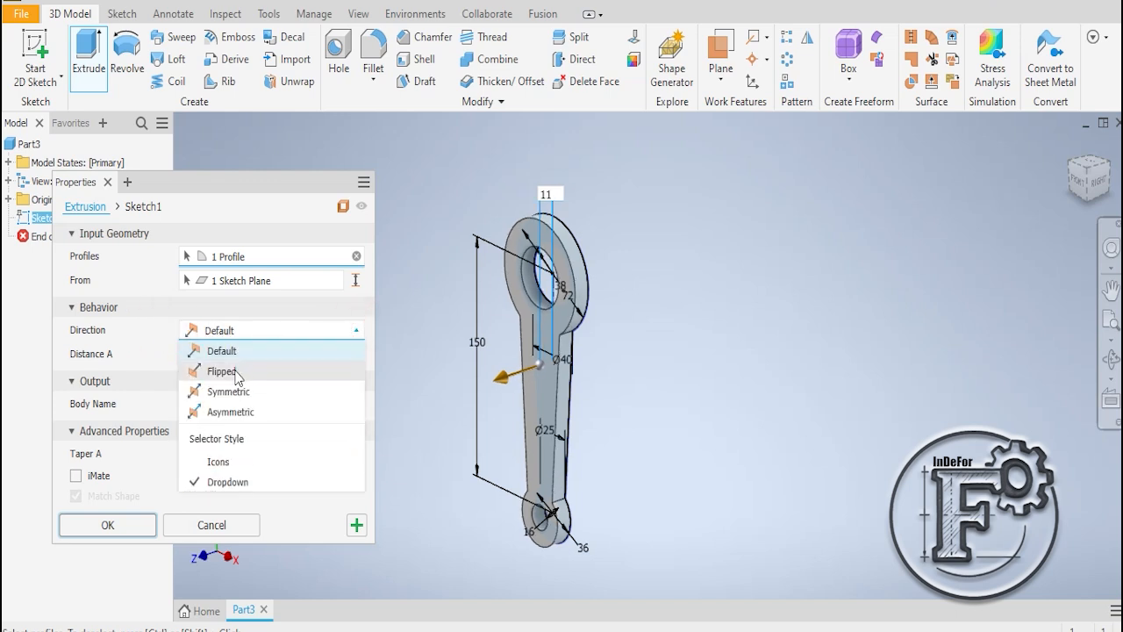
left_click(237, 374)
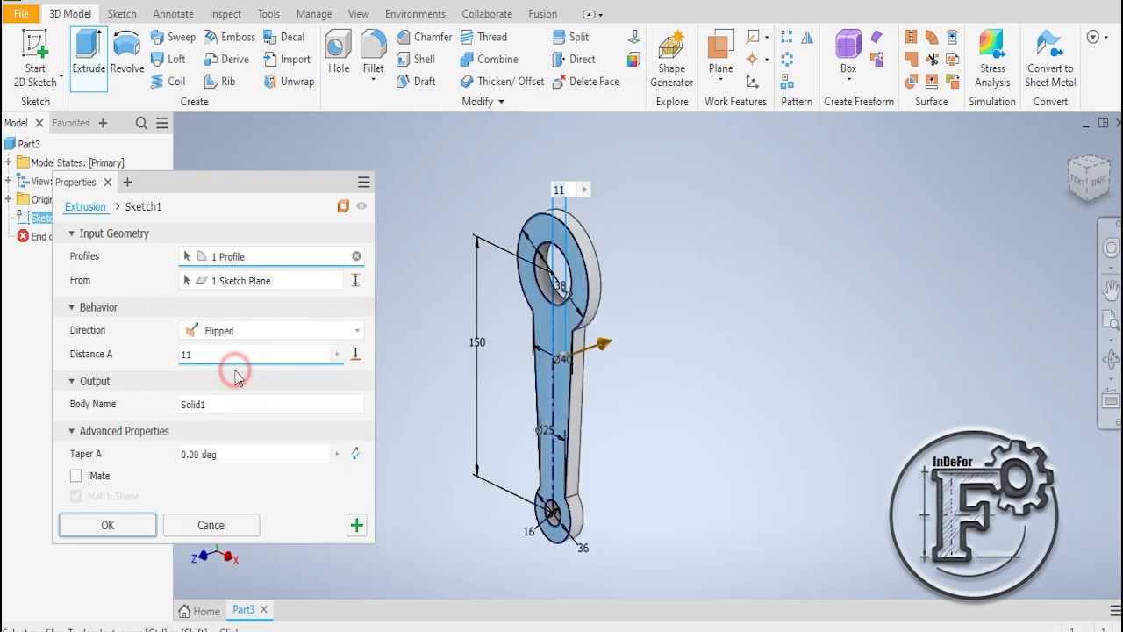
left_click(351, 334)
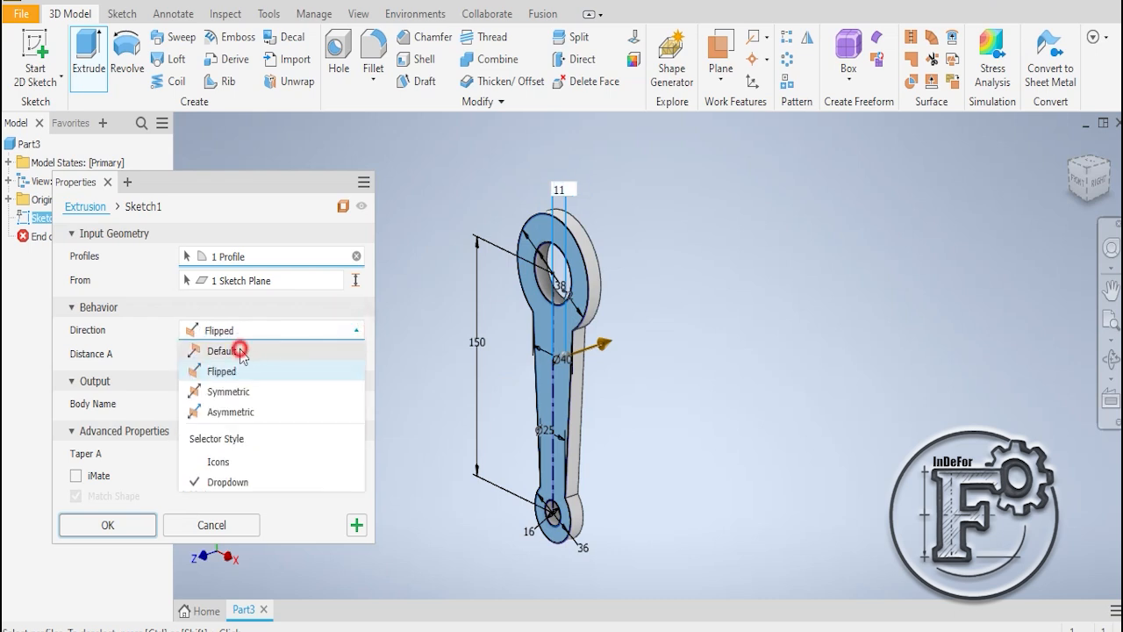
left_click(225, 351)
left_click(250, 329)
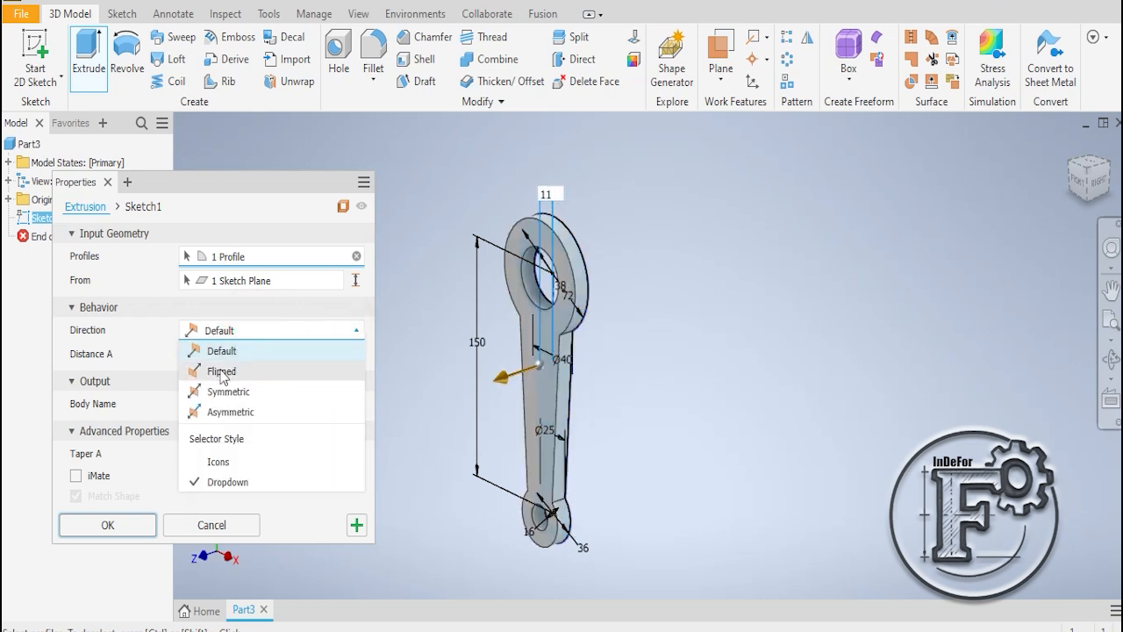
left_click(214, 373)
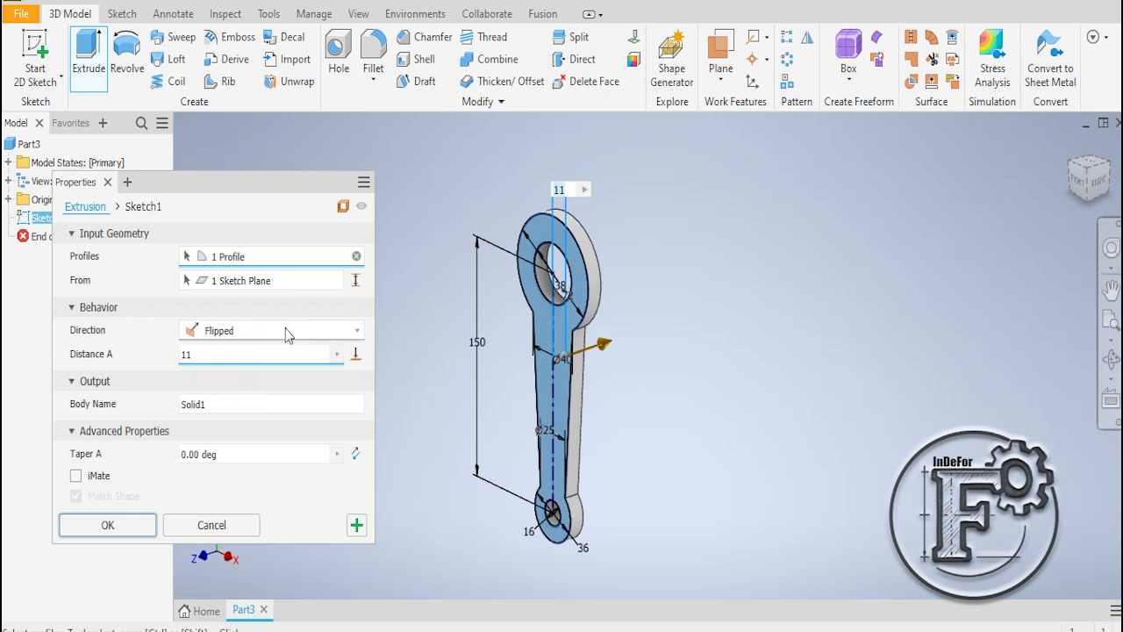
left_click(320, 331)
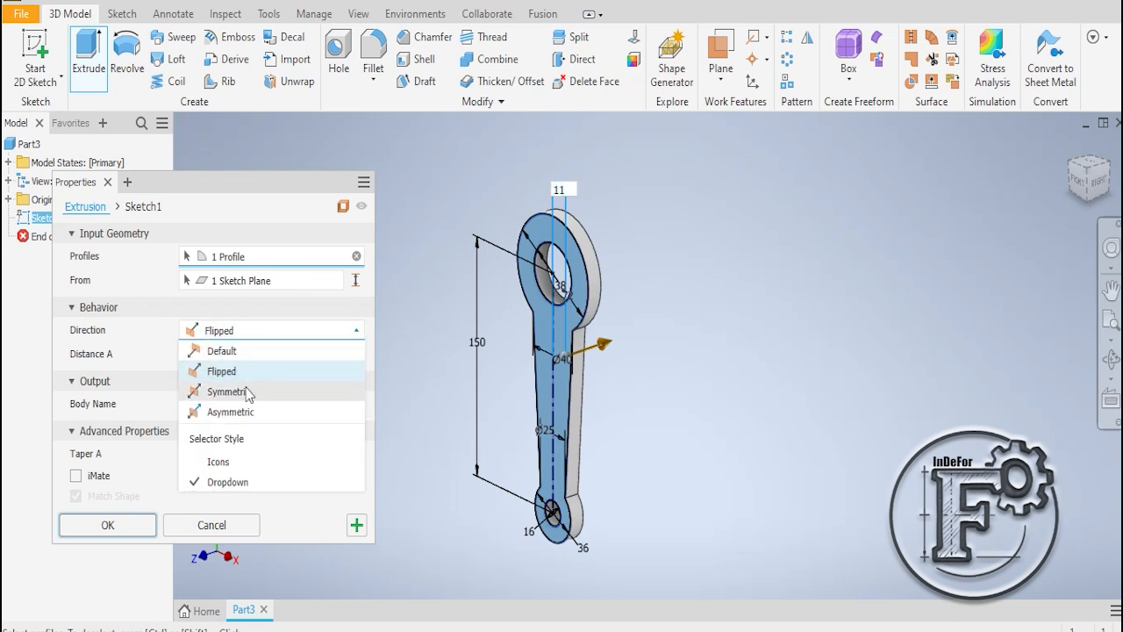
left_click(227, 393)
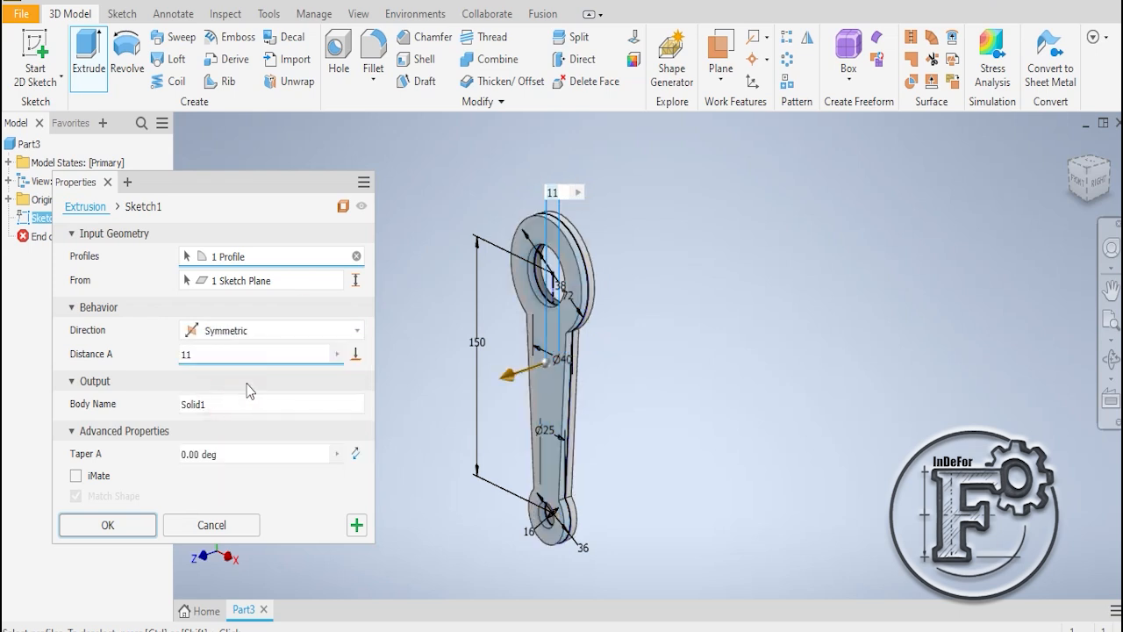
- Try an asymmetric extrusion of the lever with 5 mm for distance A and 6 mm for distance B
left_click(281, 339)
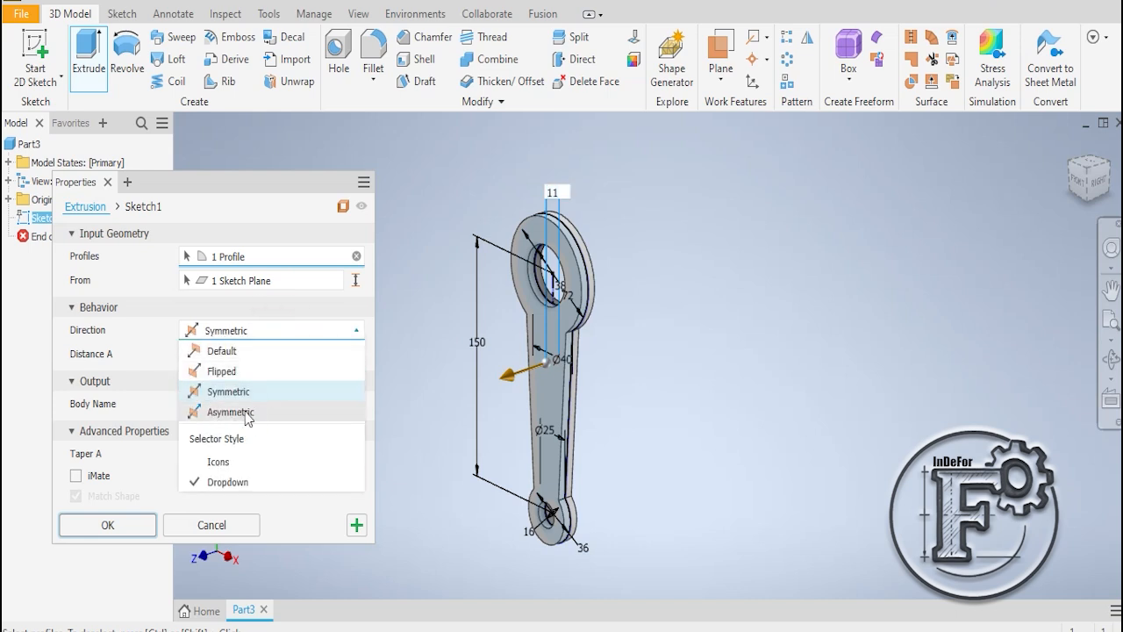
left_click(228, 412)
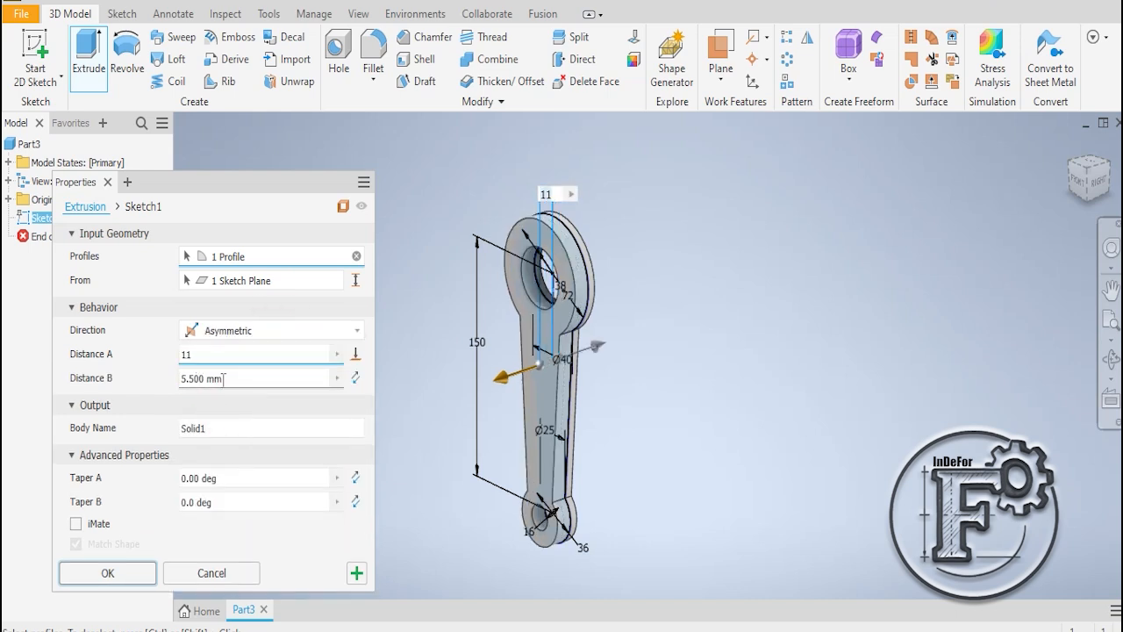
double_click(197, 357)
type("5")
left_click(225, 373)
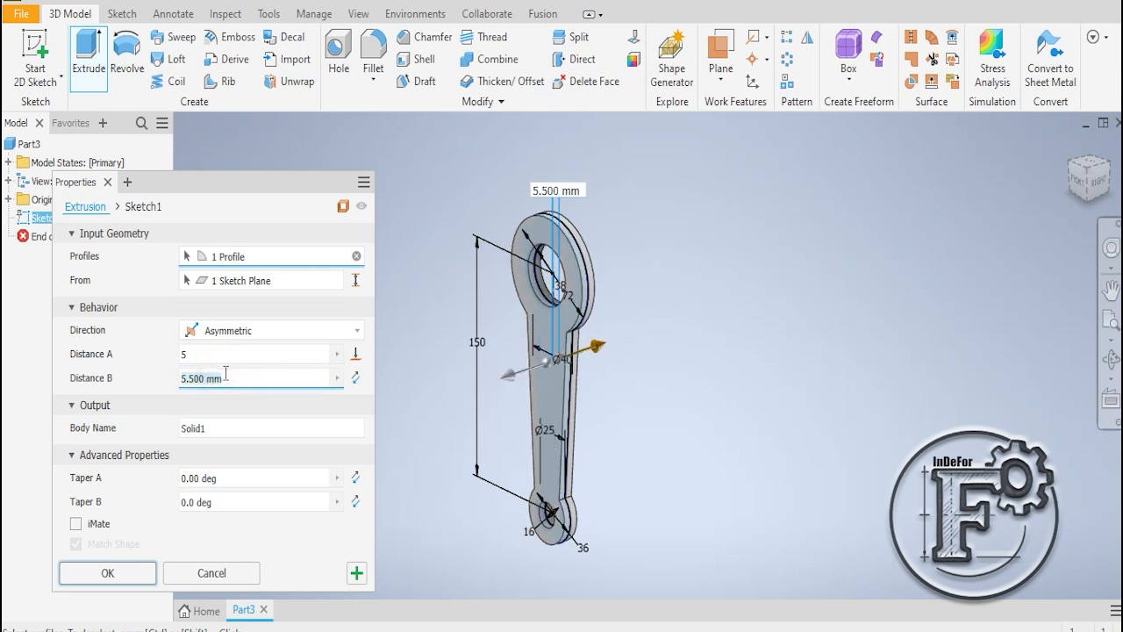
type("6")
left_click(159, 370)
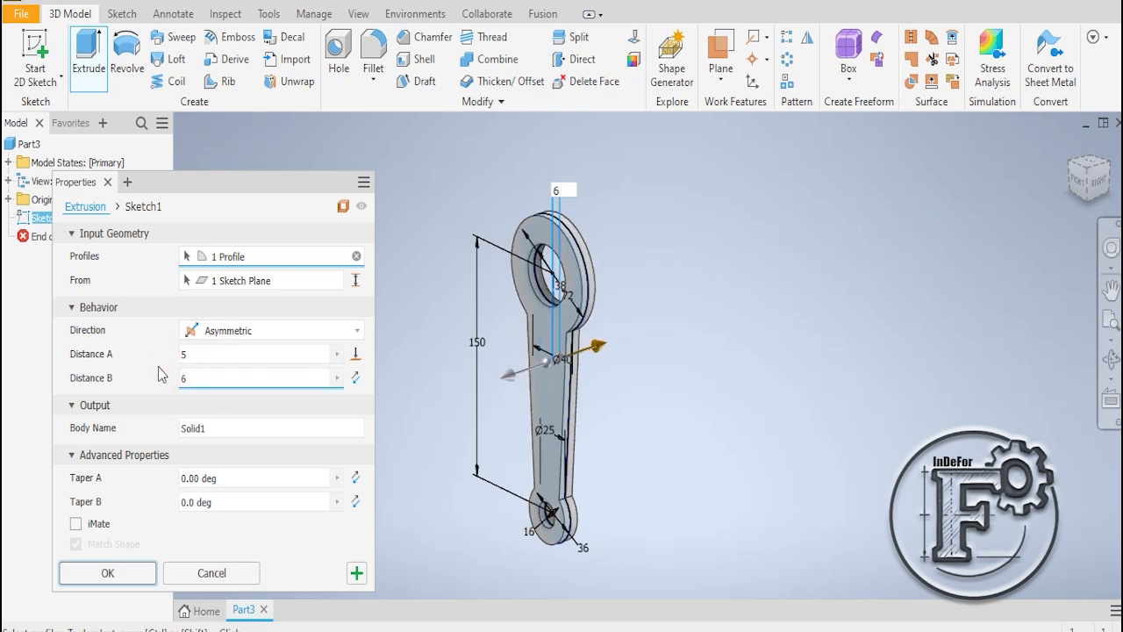
- Make the lever extrusion symmetric about the sketch plane with a distance of 11 mm and create the solid
left_click(296, 331)
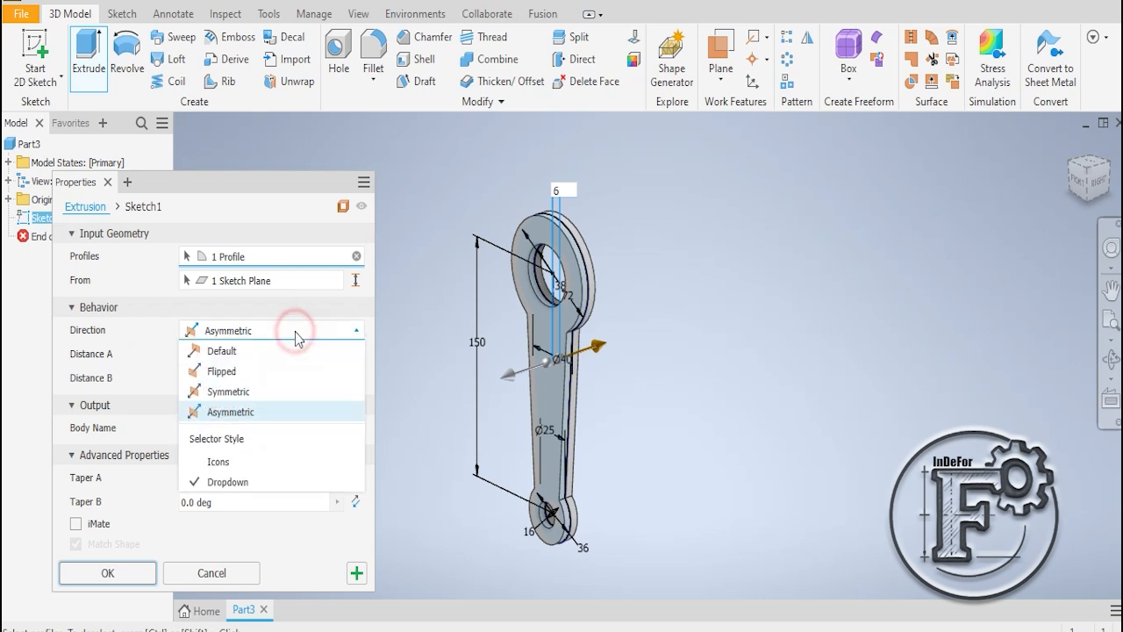
left_click(241, 396)
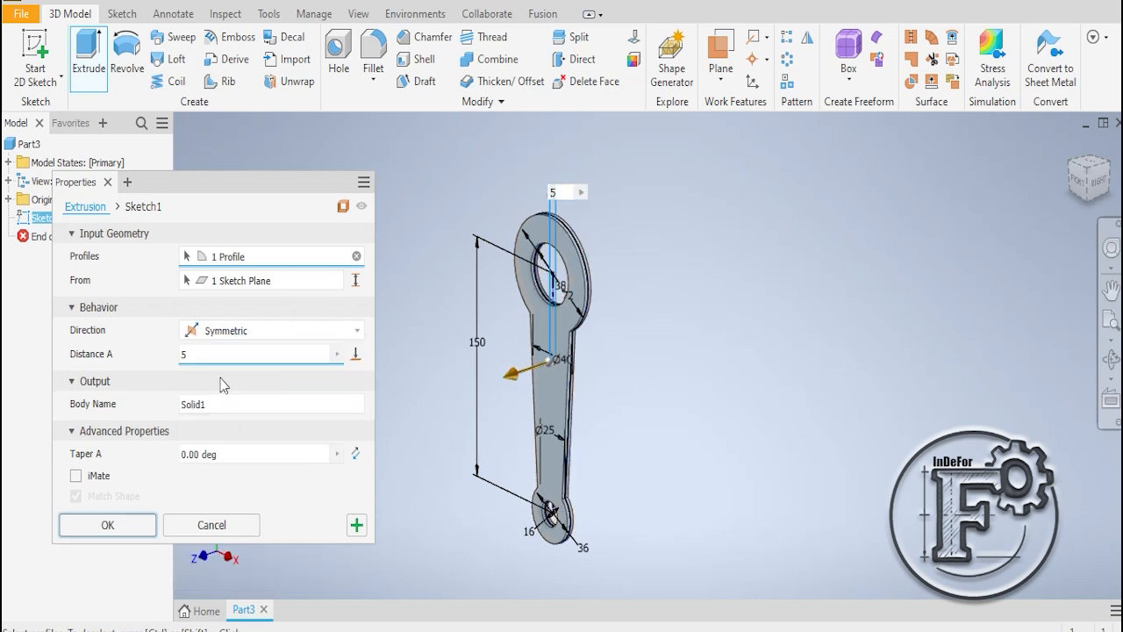
key("BackSpace")
type("11")
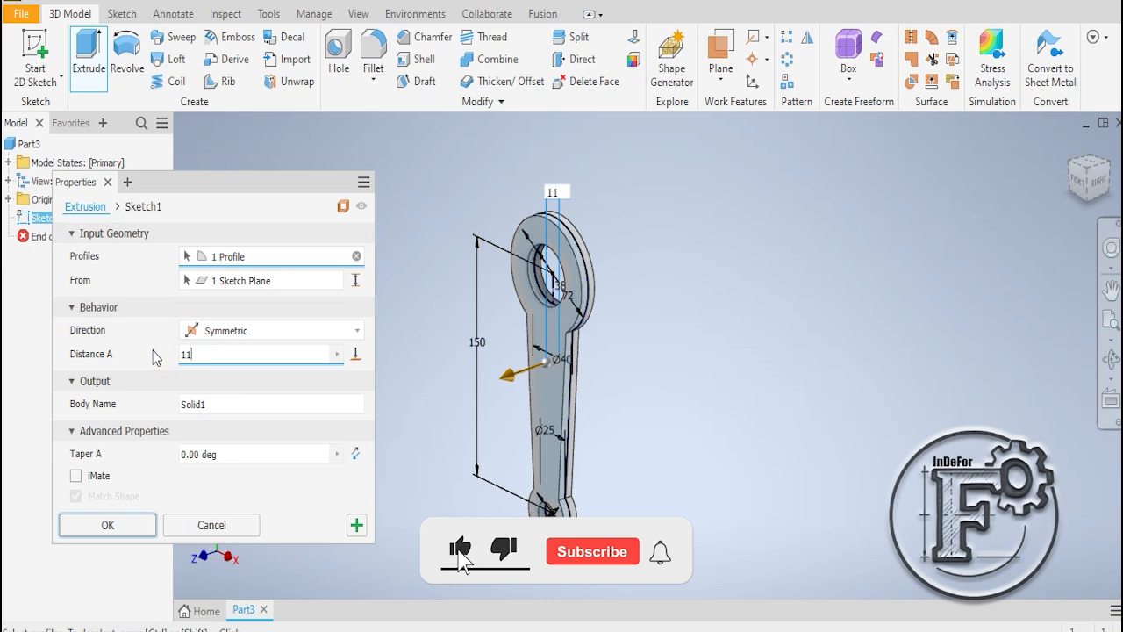
left_click(106, 525)
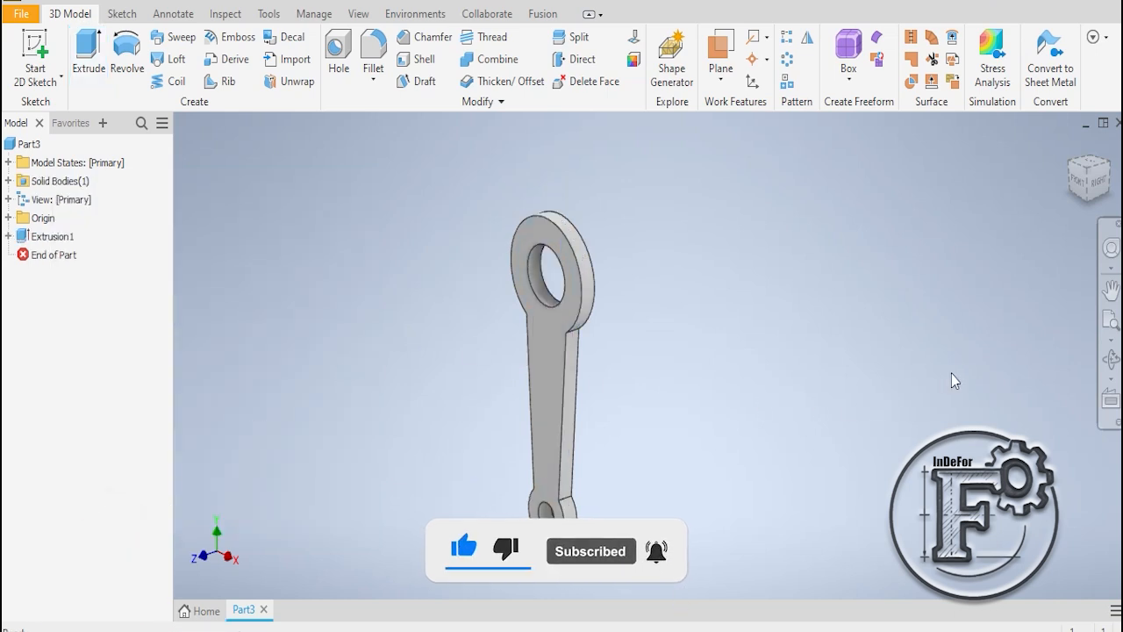
- Examine the extruded lever's front face, side edges and both holes from several angles and distances
left_click(1112, 359)
left_click_drag(707, 363, 840, 337)
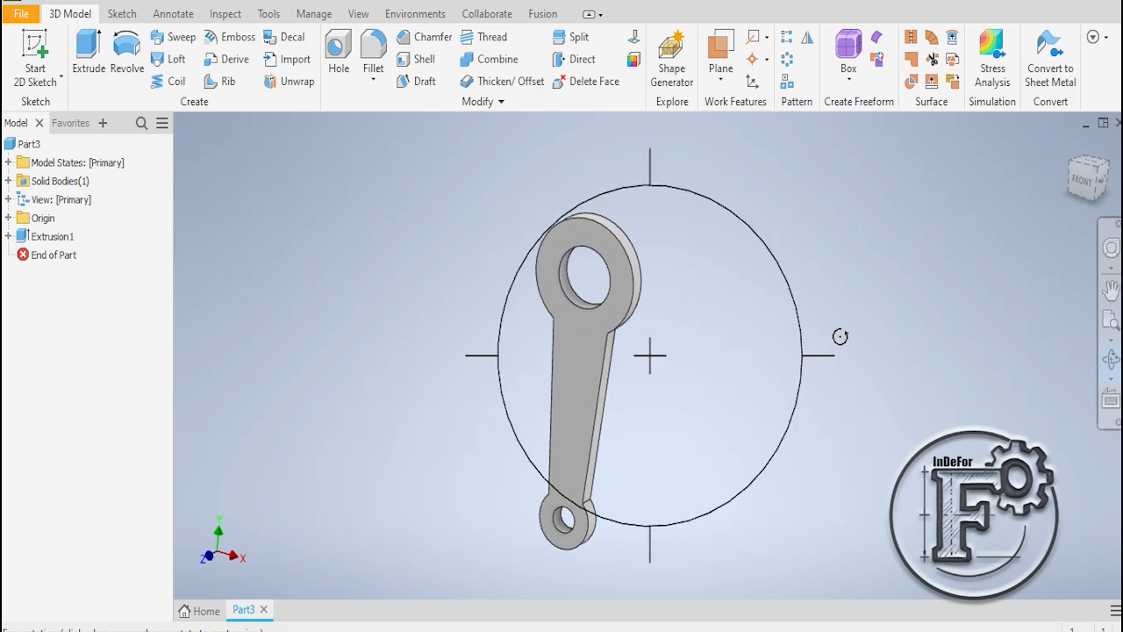
key("Escape")
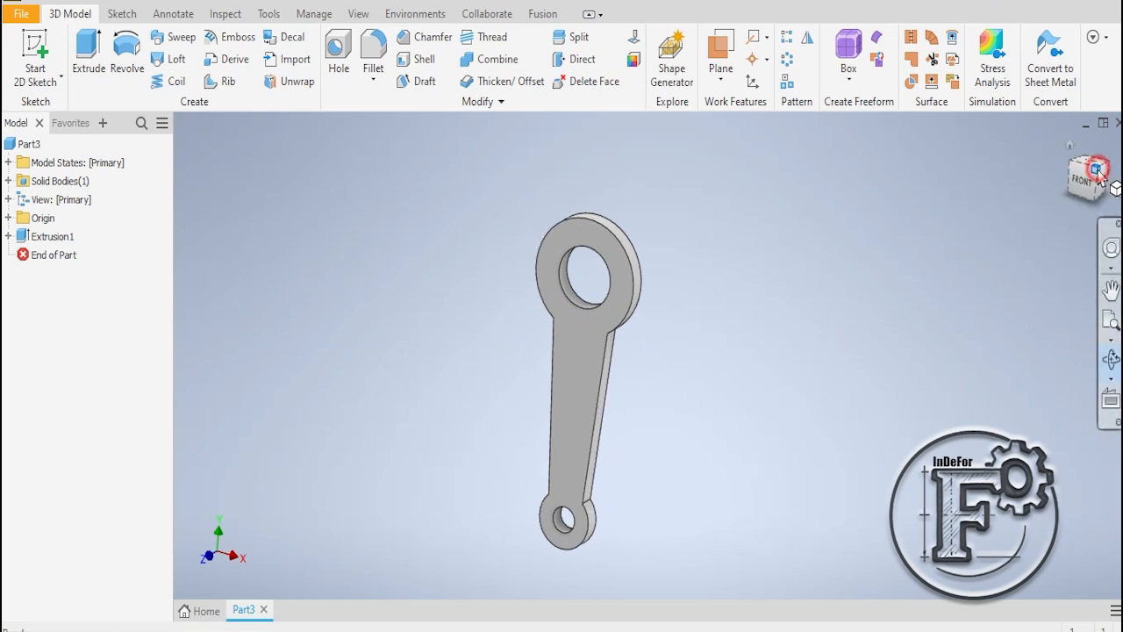
left_click(1098, 170)
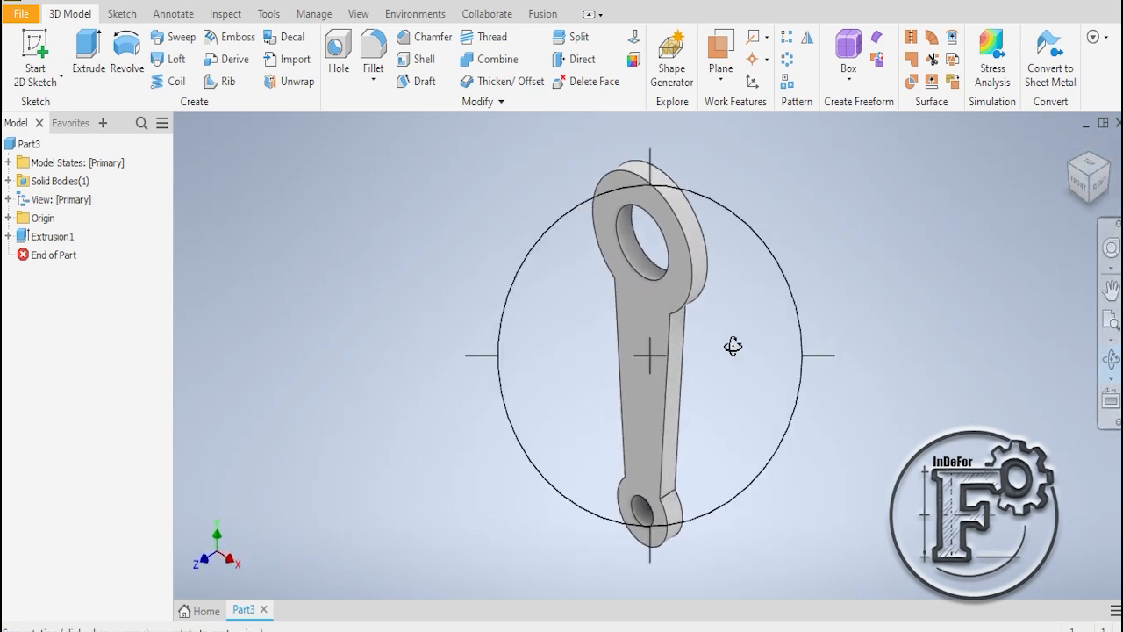
left_click_drag(733, 346, 813, 327)
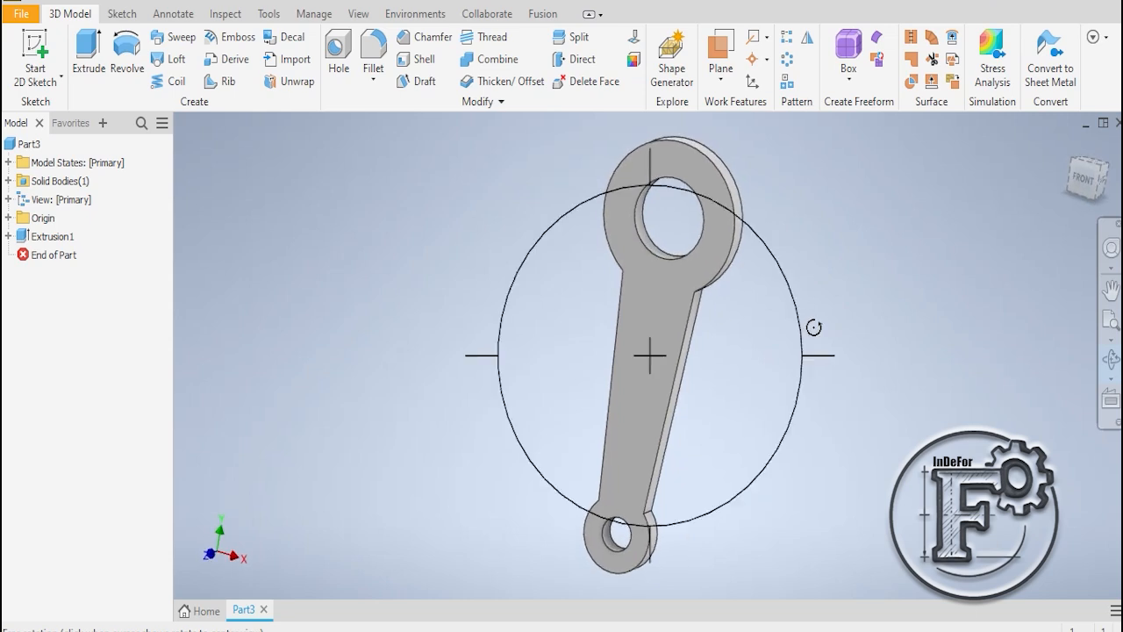
left_click(983, 284)
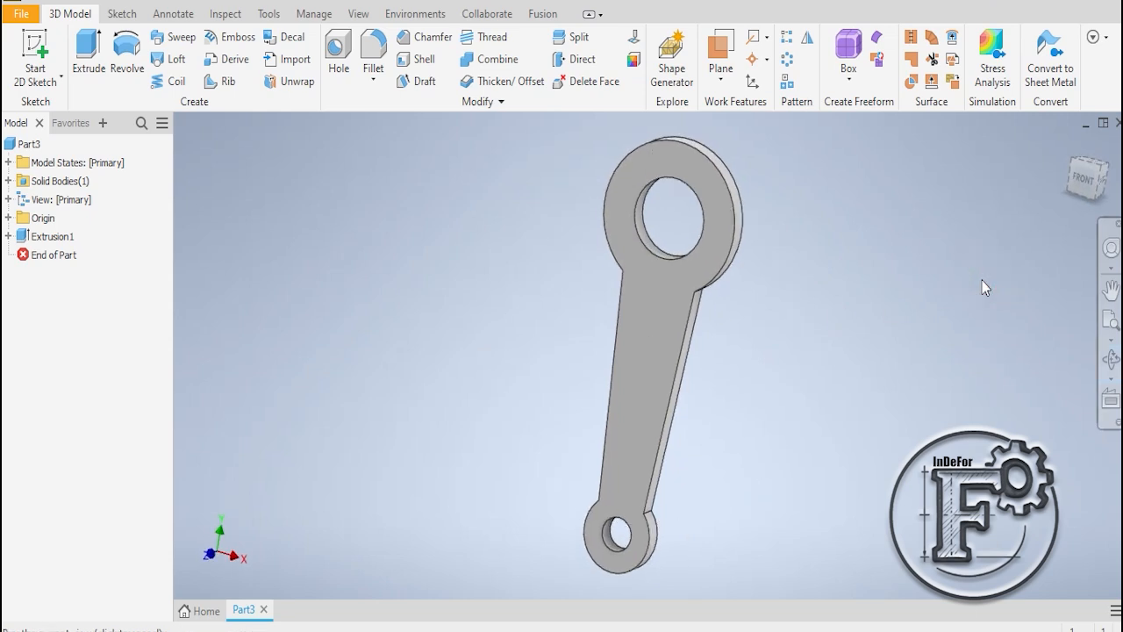
scroll(982, 286, "up", 3)
scroll(983, 286, "down", 6)
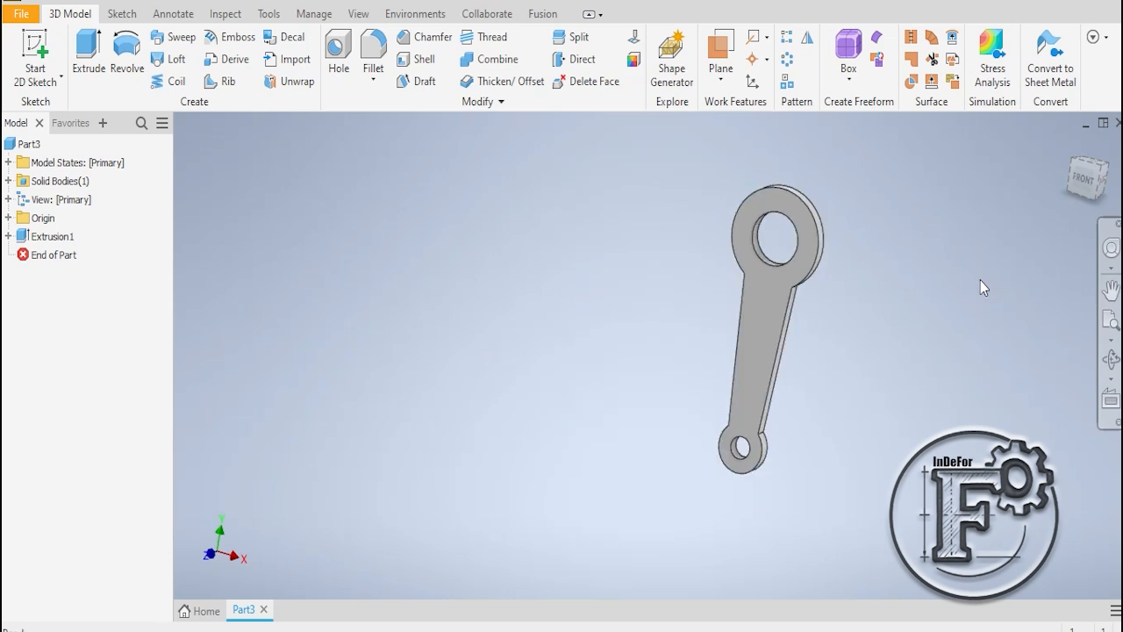
scroll(980, 286, "up", 3)
scroll(961, 294, "down", 3)
middle_click_drag(929, 295, 537, 276)
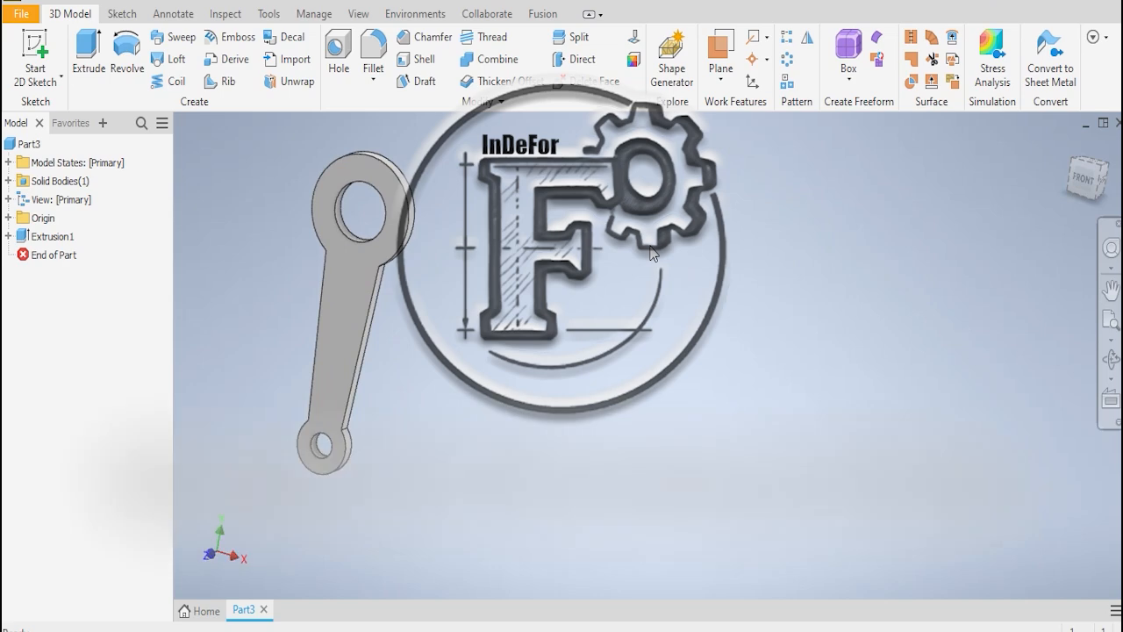
middle_click_drag(565, 280, 767, 297)
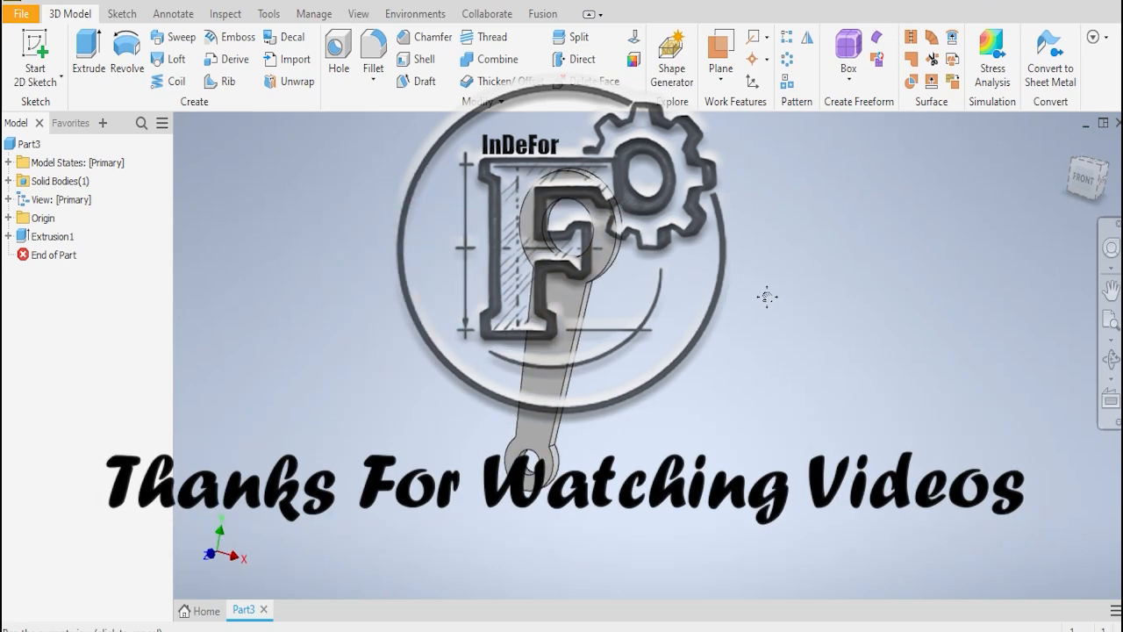